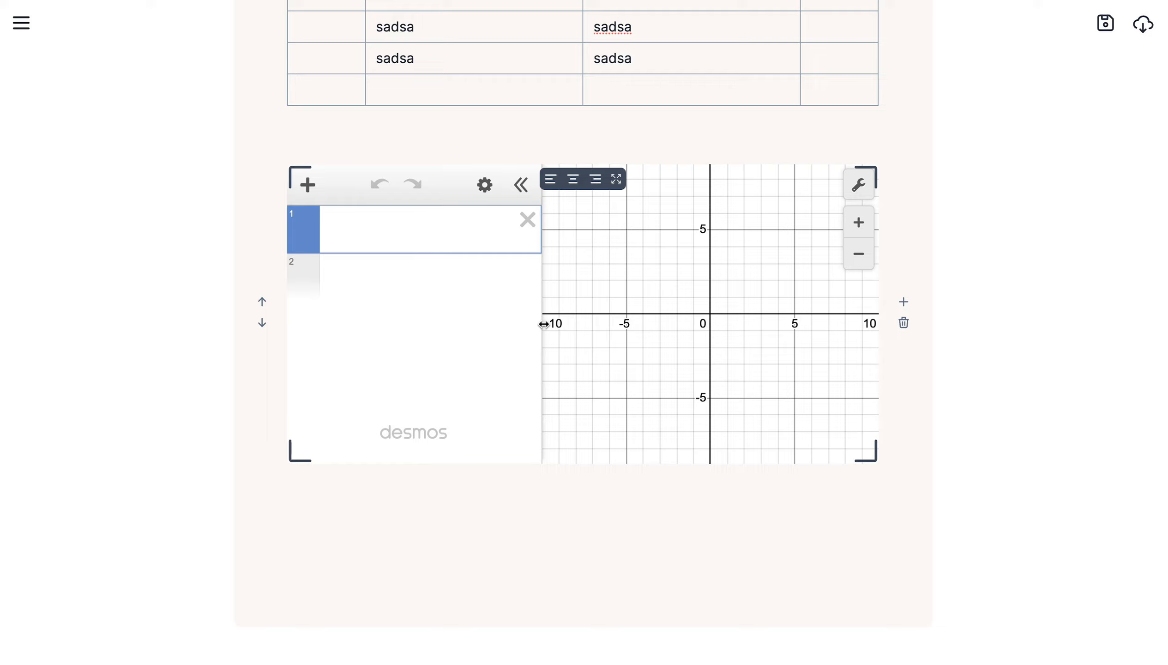
- Narrow the expression list slightly and plot x^2 and 2x+ln(x) in the Desmos graph block
left_click_drag(539, 325, 527, 321)
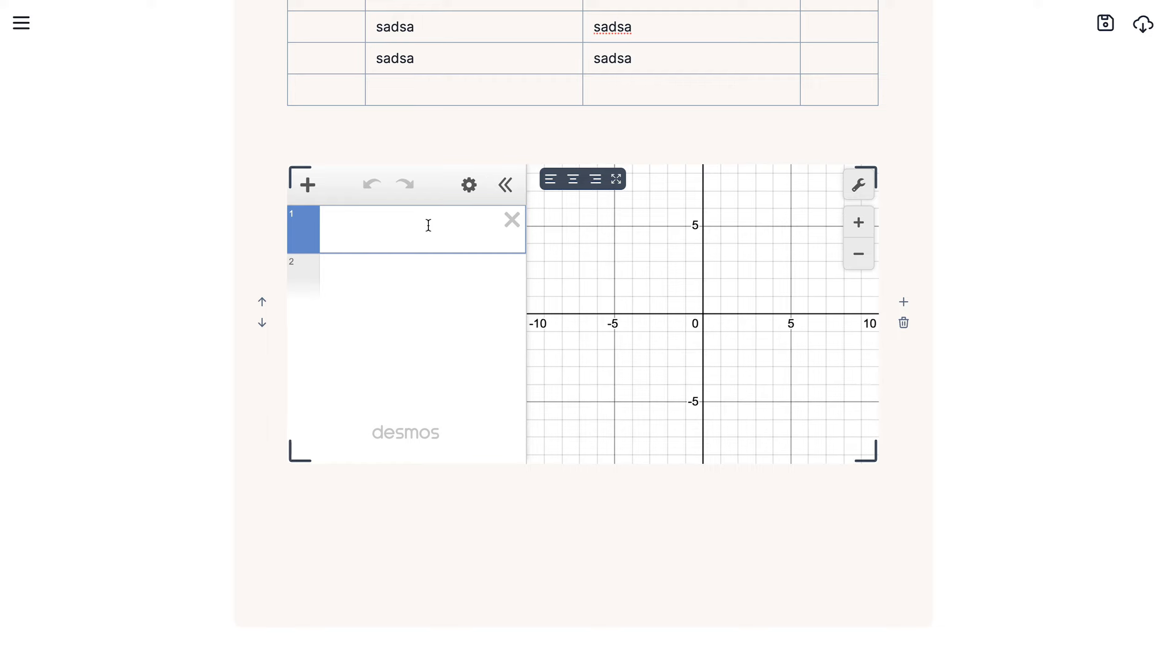
type("x^2")
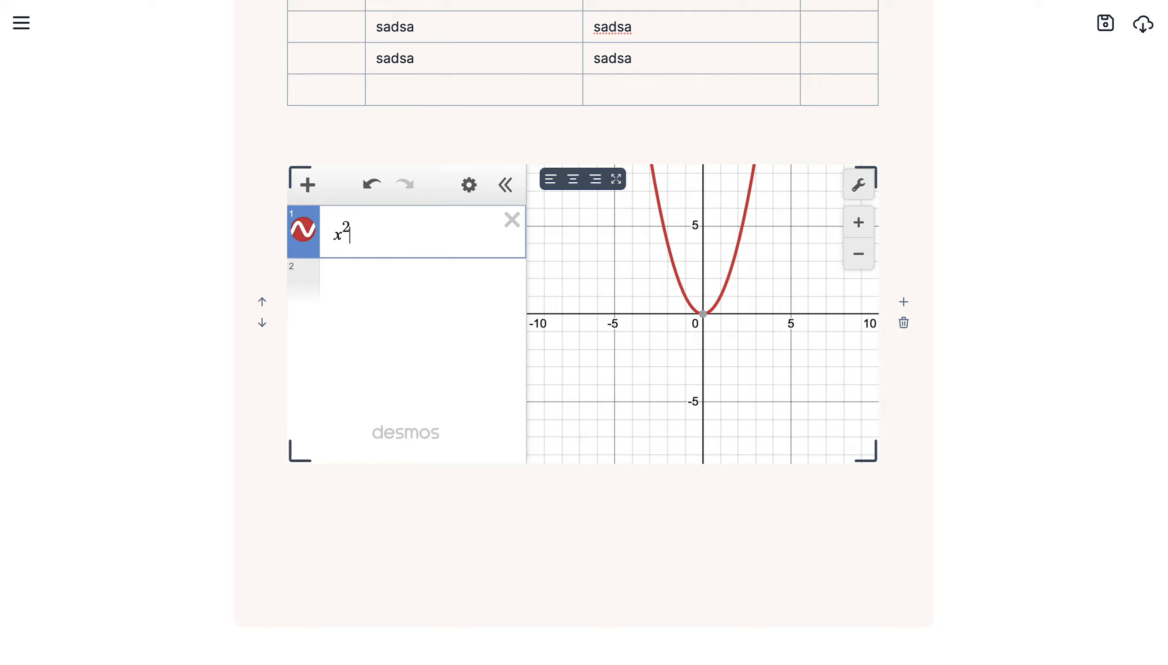
key("Return")
type("2x+ln(x)")
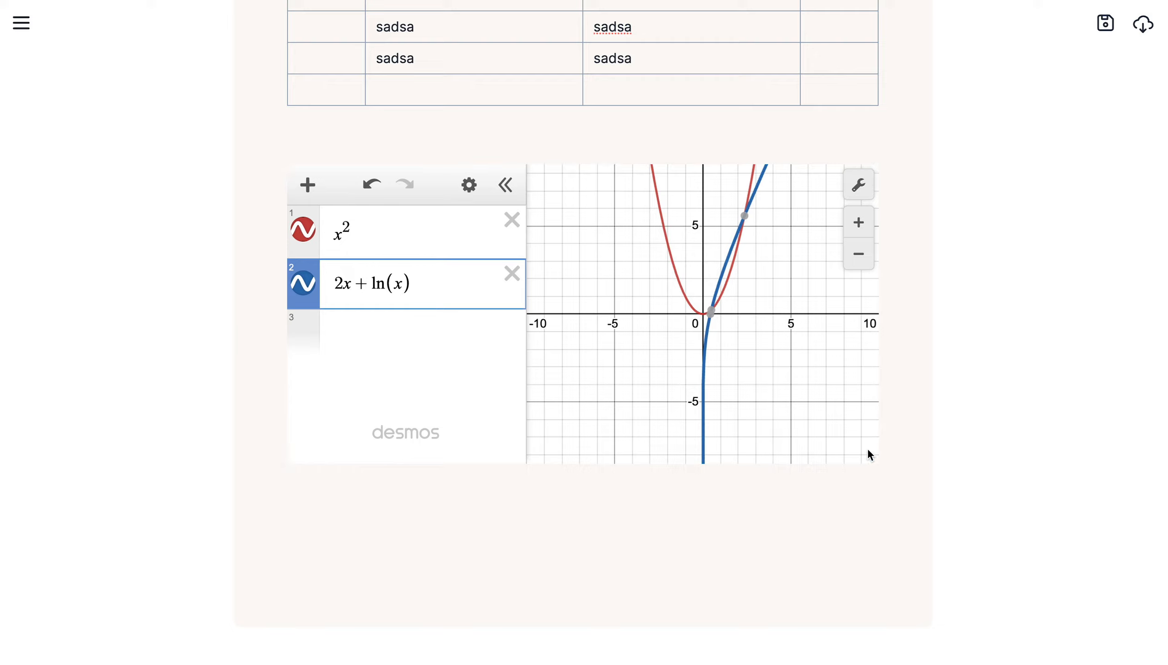
- Reduce the height of the graph block, and view it in full screen before returning to the page
left_click_drag(875, 465, 872, 407)
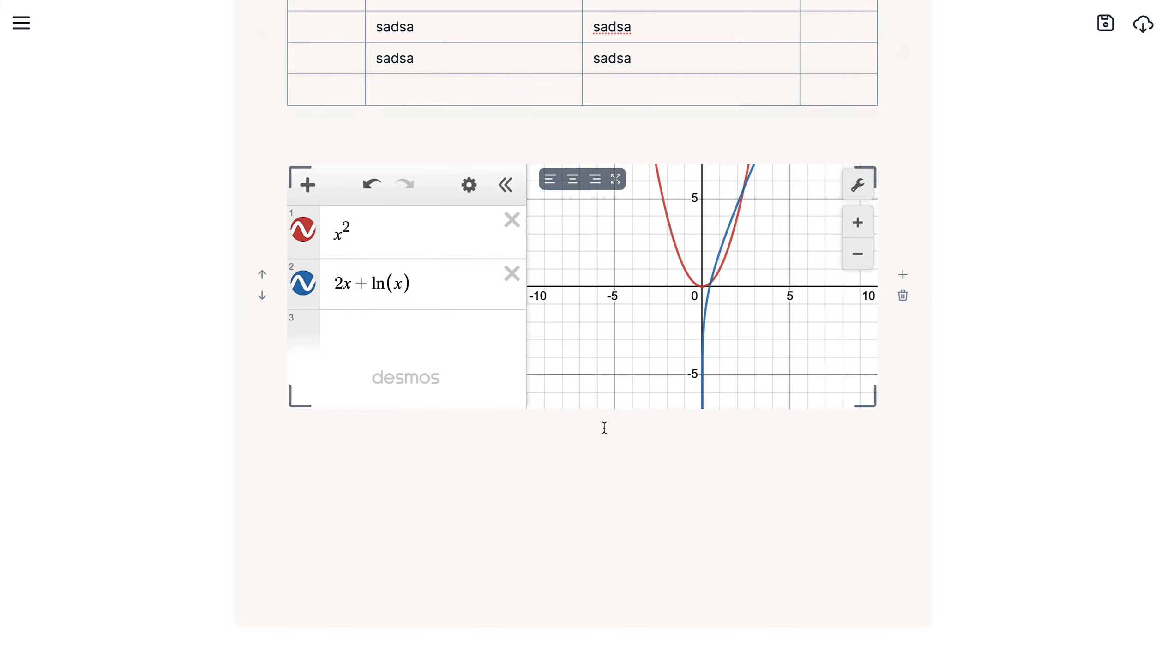
left_click(553, 436)
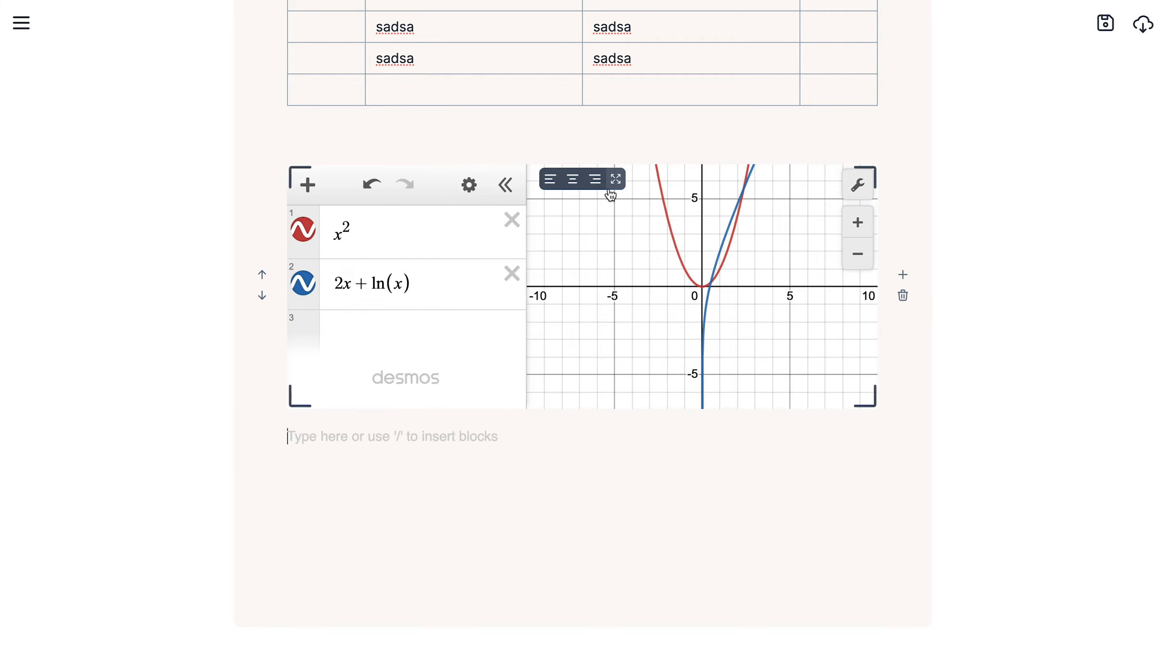
left_click(617, 180)
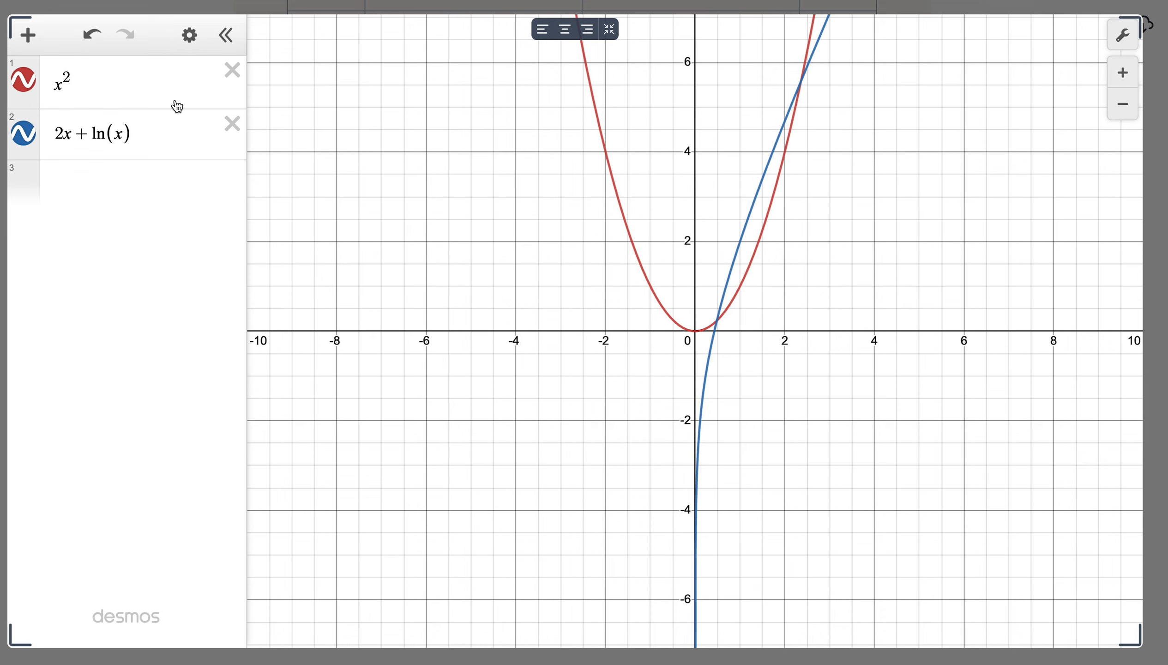
left_click(612, 29)
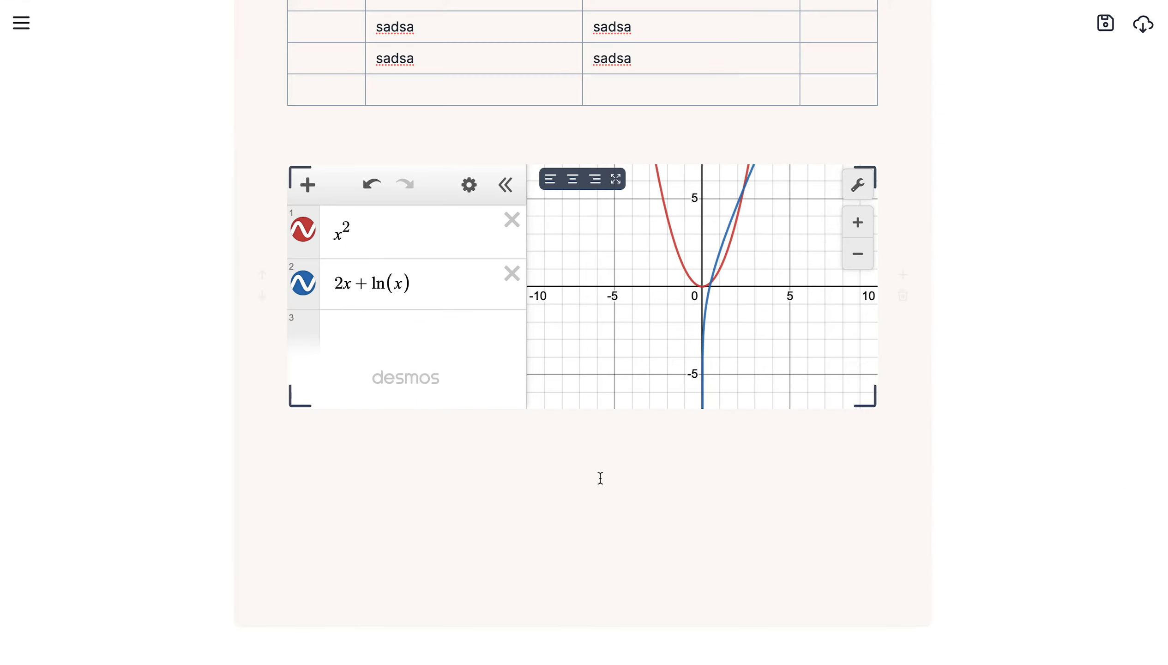
- Insert a Chemistry block on the empty line below the graph
scroll(574, 523, "down", 1)
left_click(575, 525)
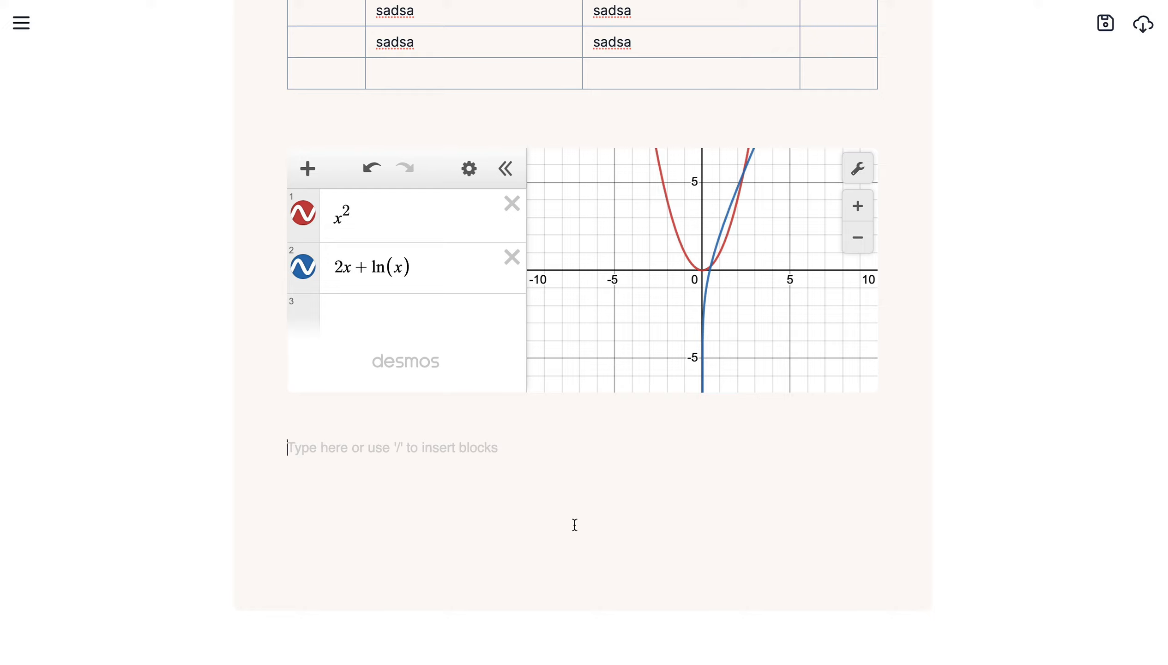
type("/")
scroll(448, 508, "down", 3)
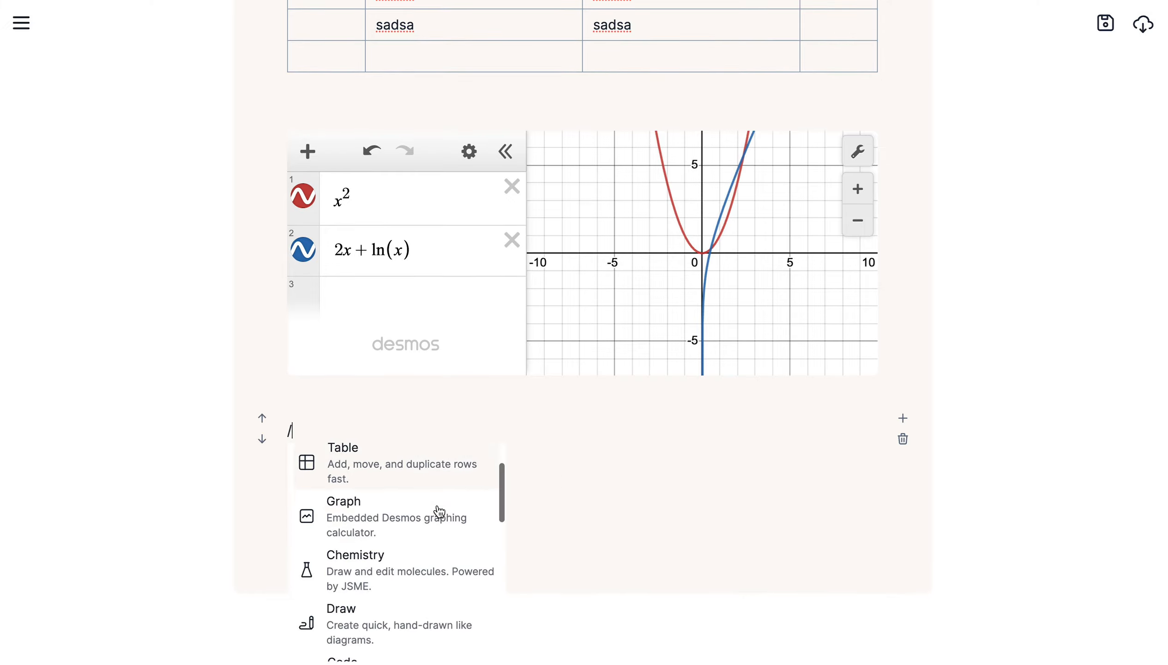
left_click(412, 555)
- Draw a benzene ring in the molecule editor and fuse a second benzene ring to its upper-right bond
scroll(1003, 428, "down", 5)
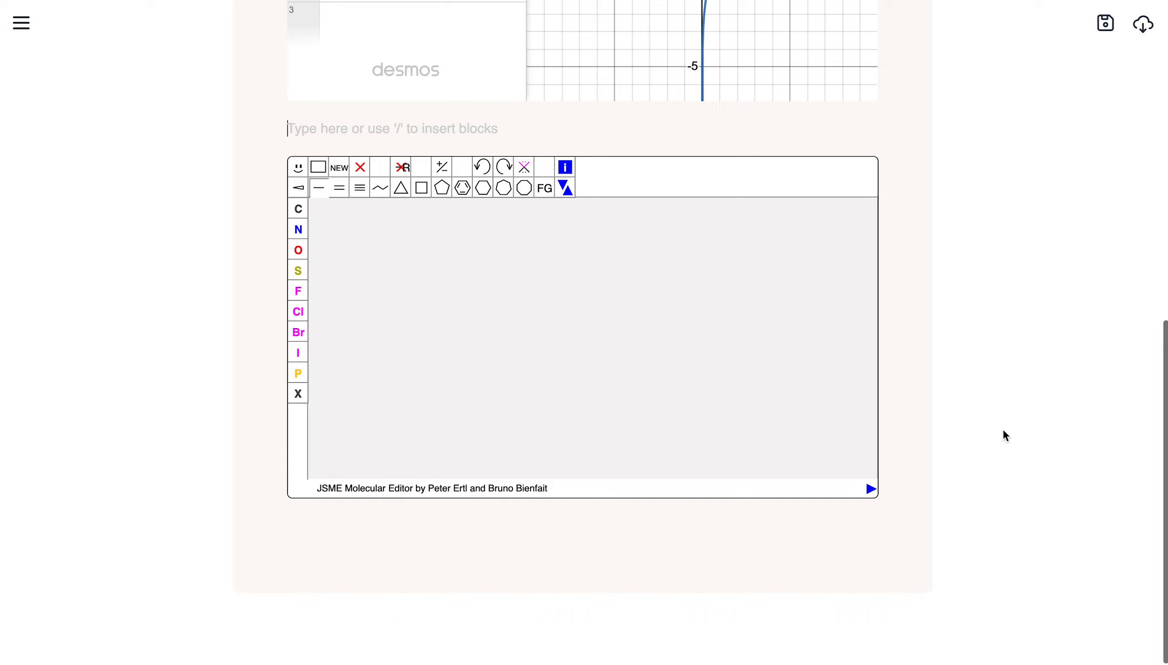
left_click(463, 190)
left_click(521, 312)
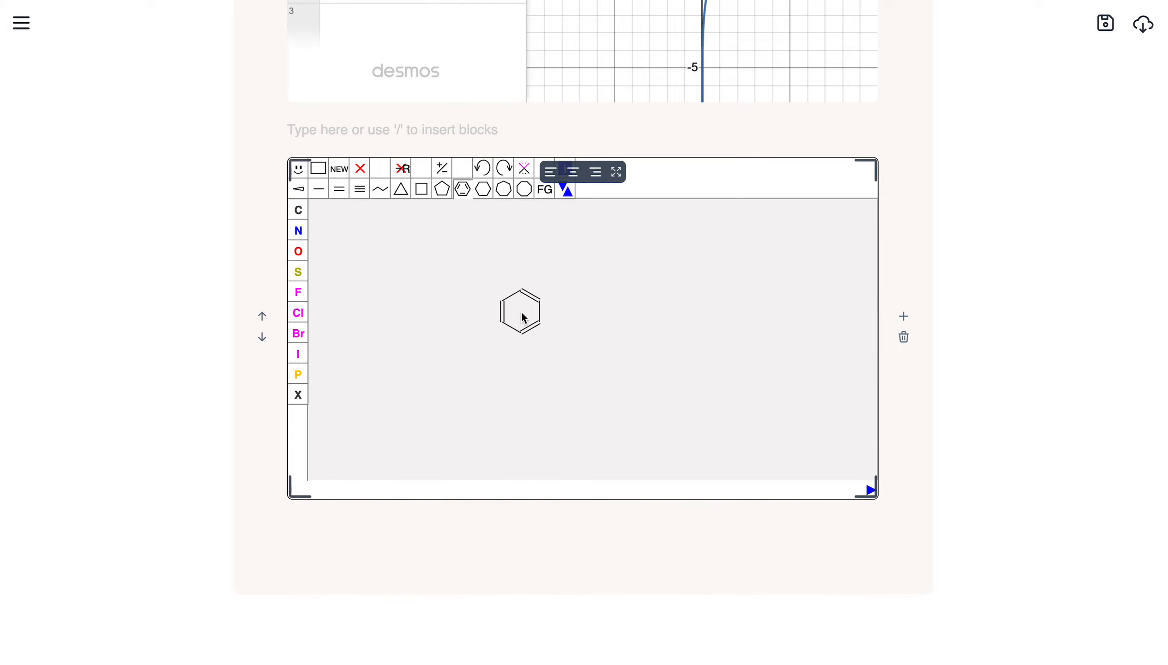
left_click(541, 294)
left_click(552, 300)
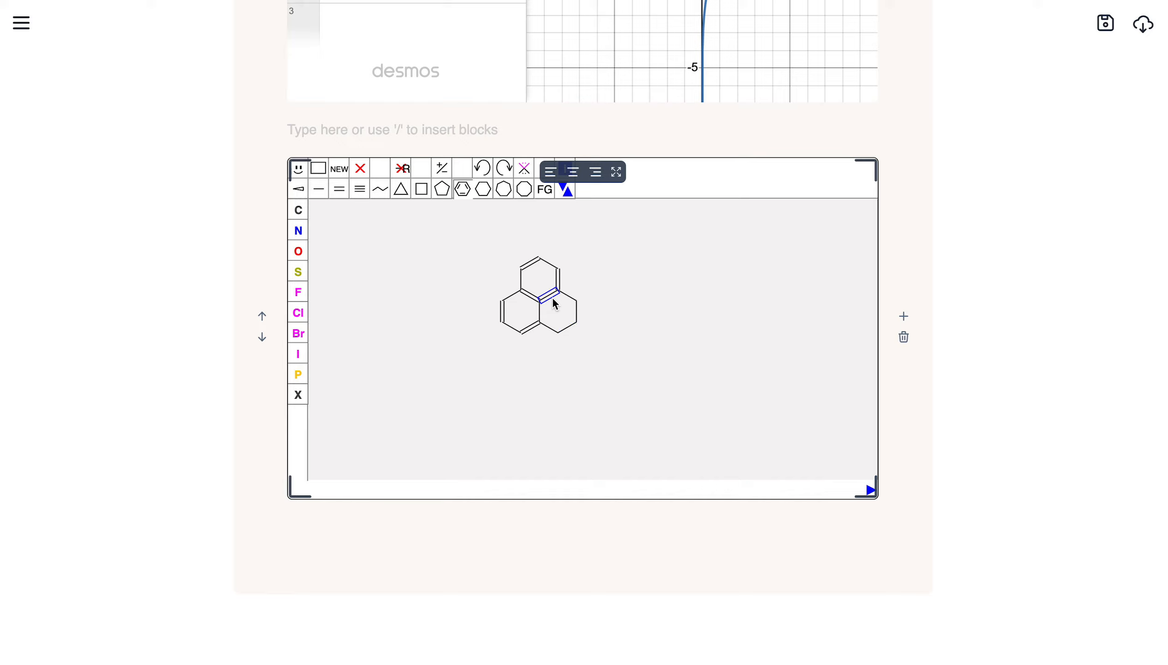
left_click(562, 281)
left_click(482, 168)
left_click(482, 168)
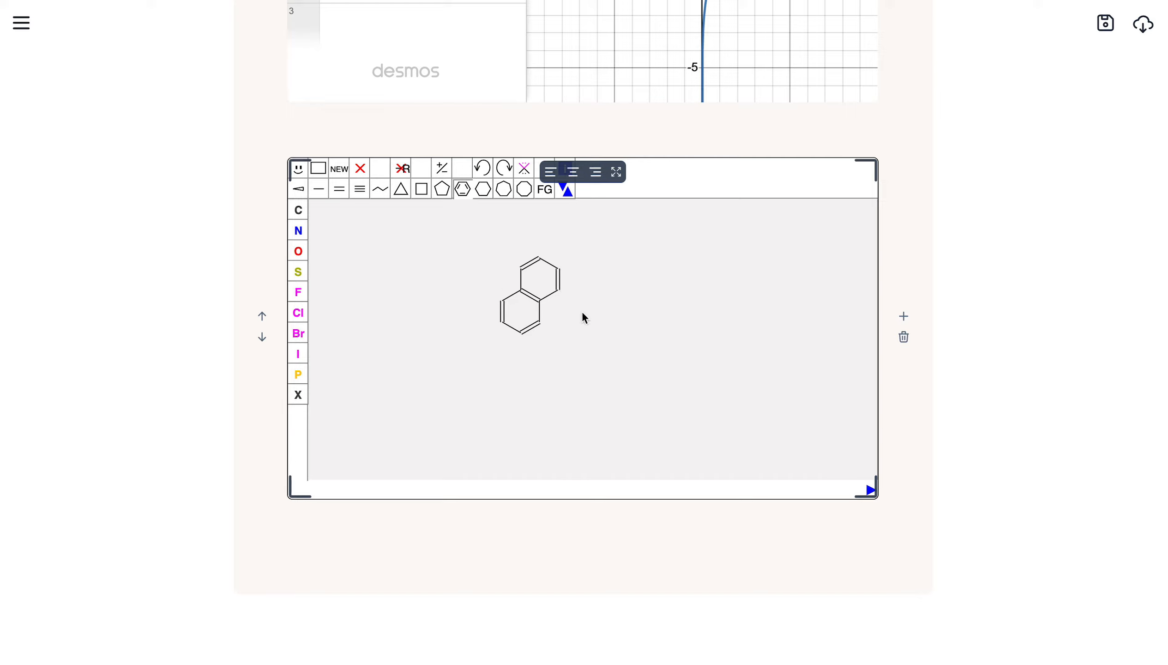
- Insert a Draw block on a new line below the molecule editor
left_click(469, 527)
key("Return")
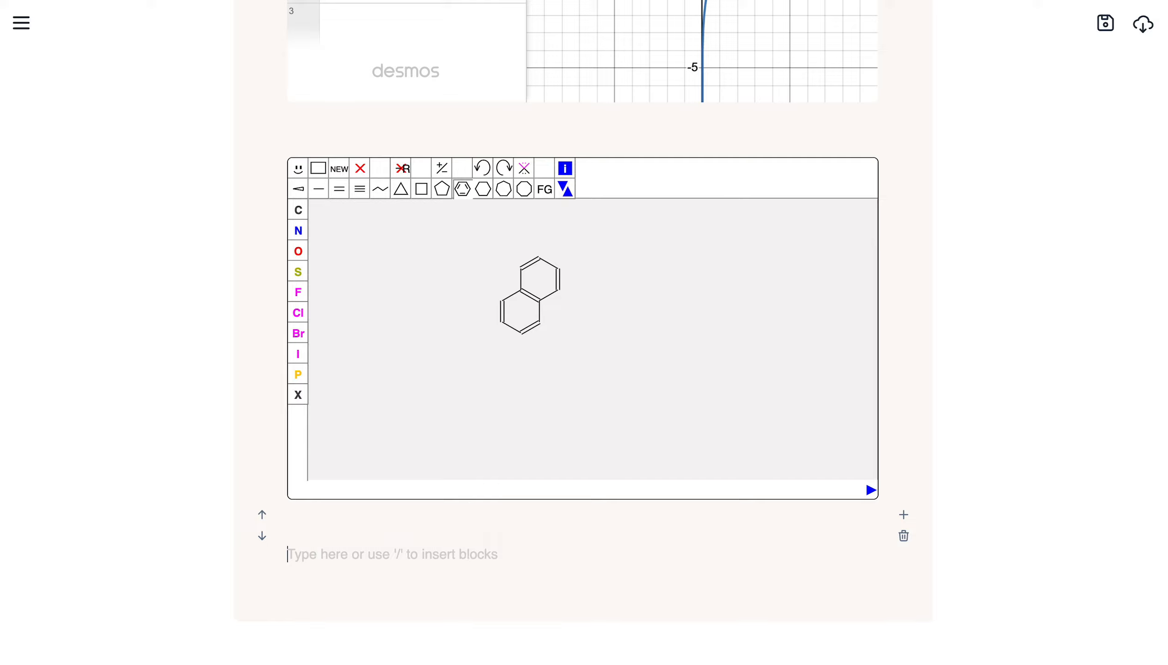
scroll(469, 528, "down", 1)
type("/")
scroll(566, 556, "down", 2)
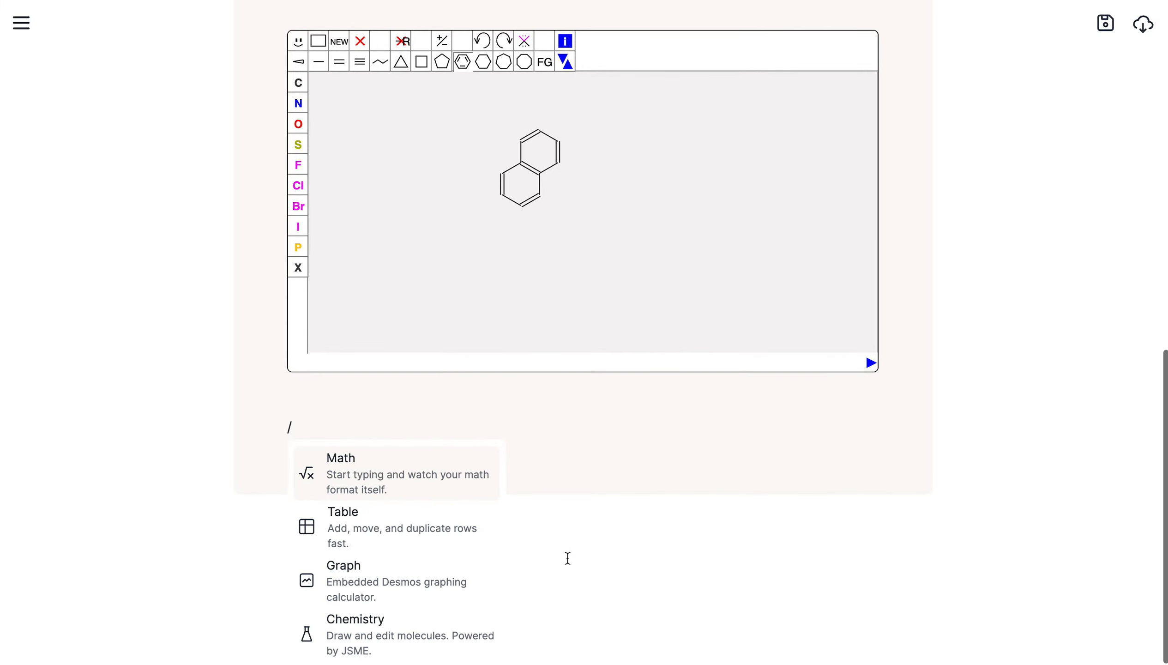
scroll(444, 558, "down", 3)
scroll(430, 538, "up", 2)
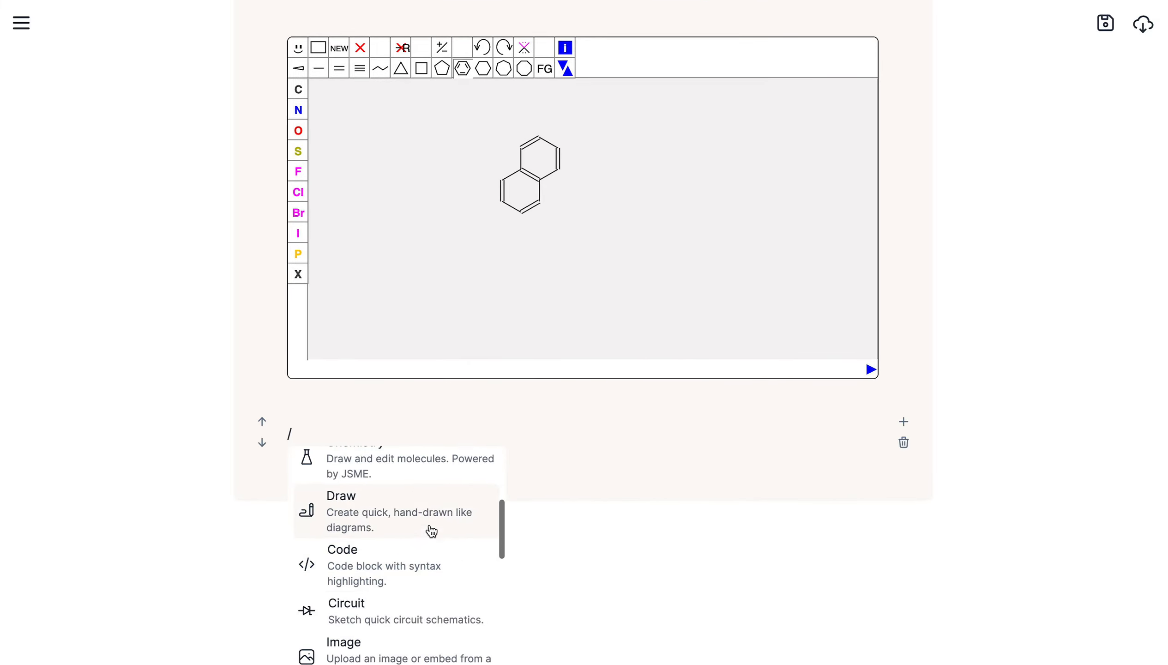
left_click(440, 512)
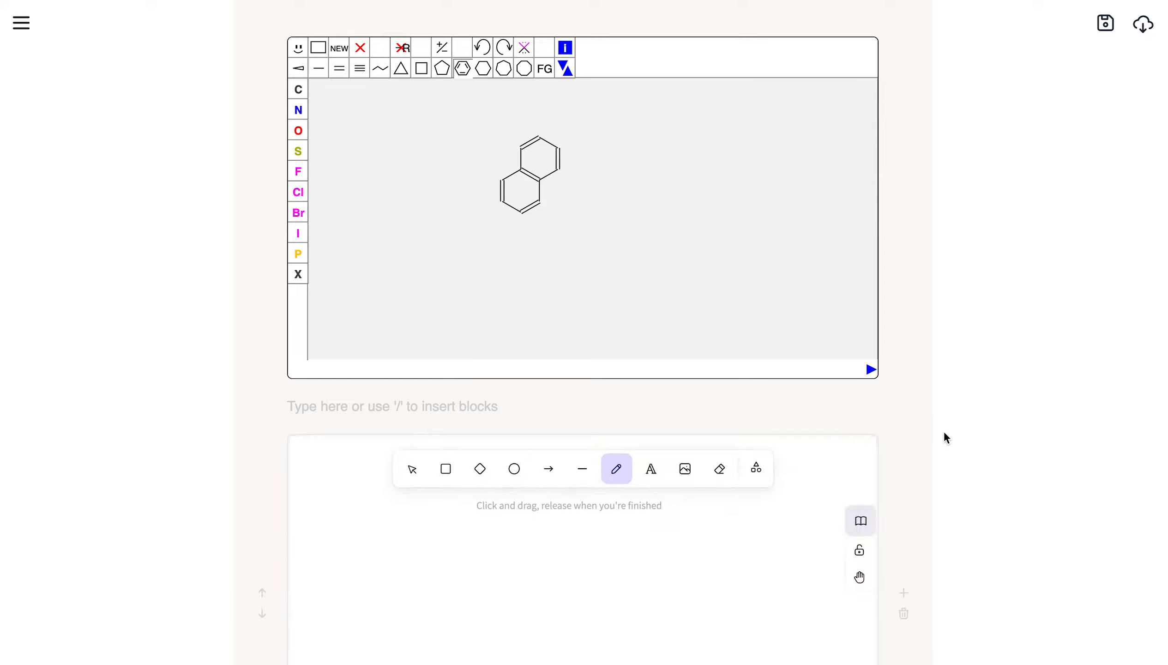
- Add empty lines below the drawing block
scroll(944, 436, "down", 5)
key("Return")
key("Return")
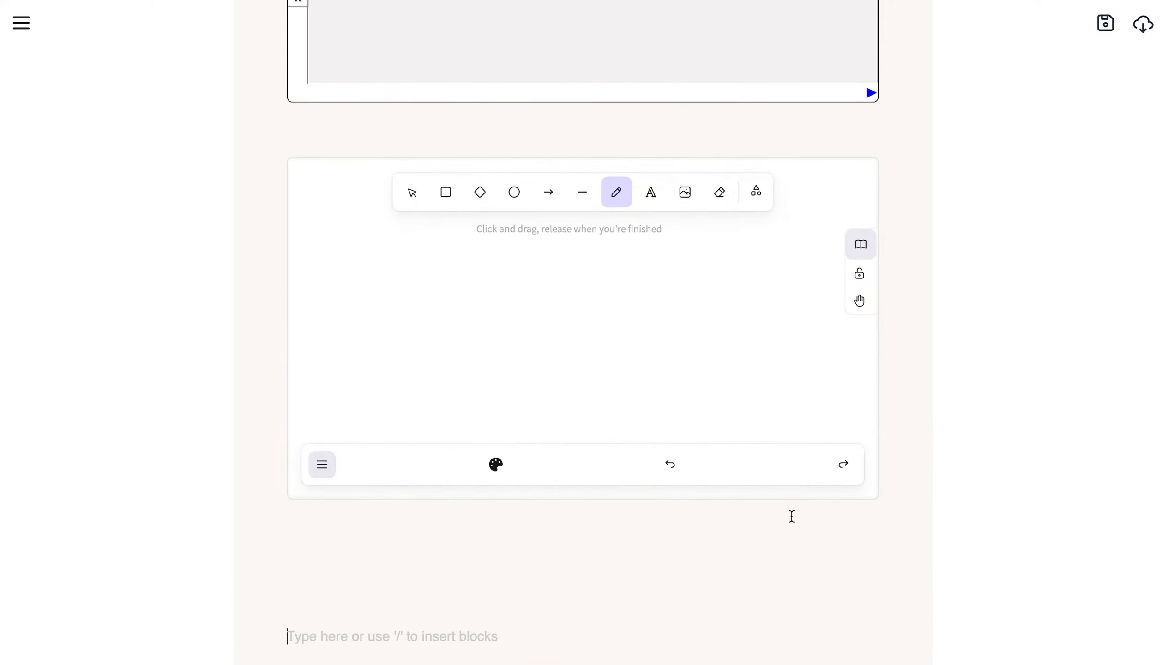
- Draw a rectangle in the upper-left part of the drawing canvas and a smaller diamond in its lower-right part
scroll(972, 450, "up", 1)
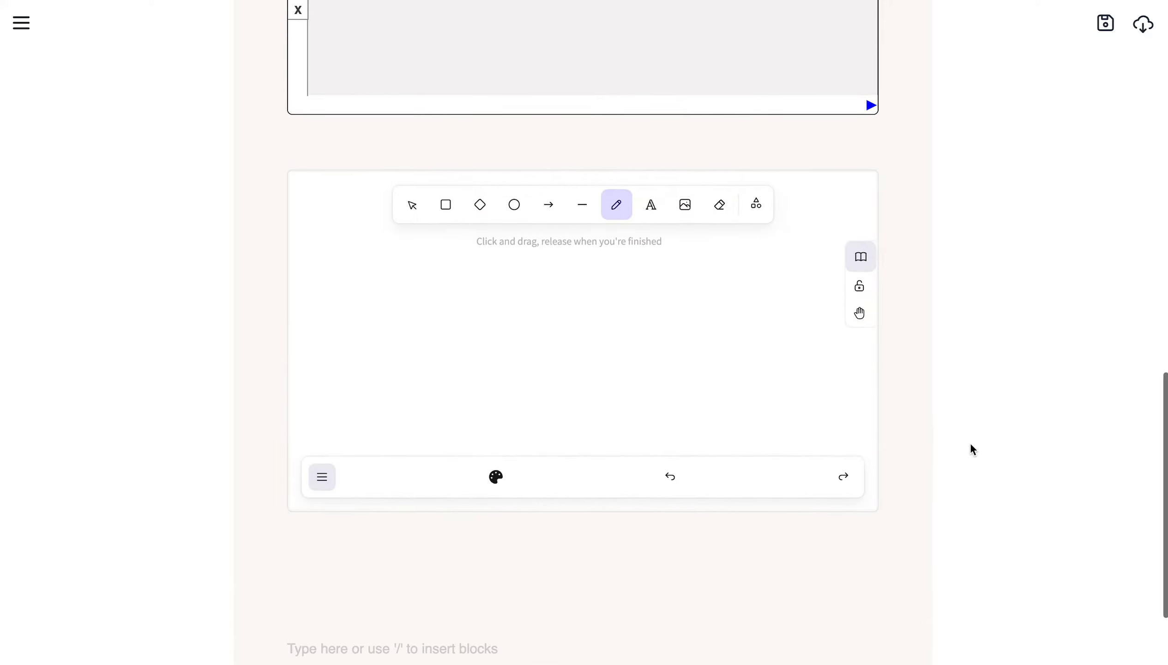
left_click(446, 207)
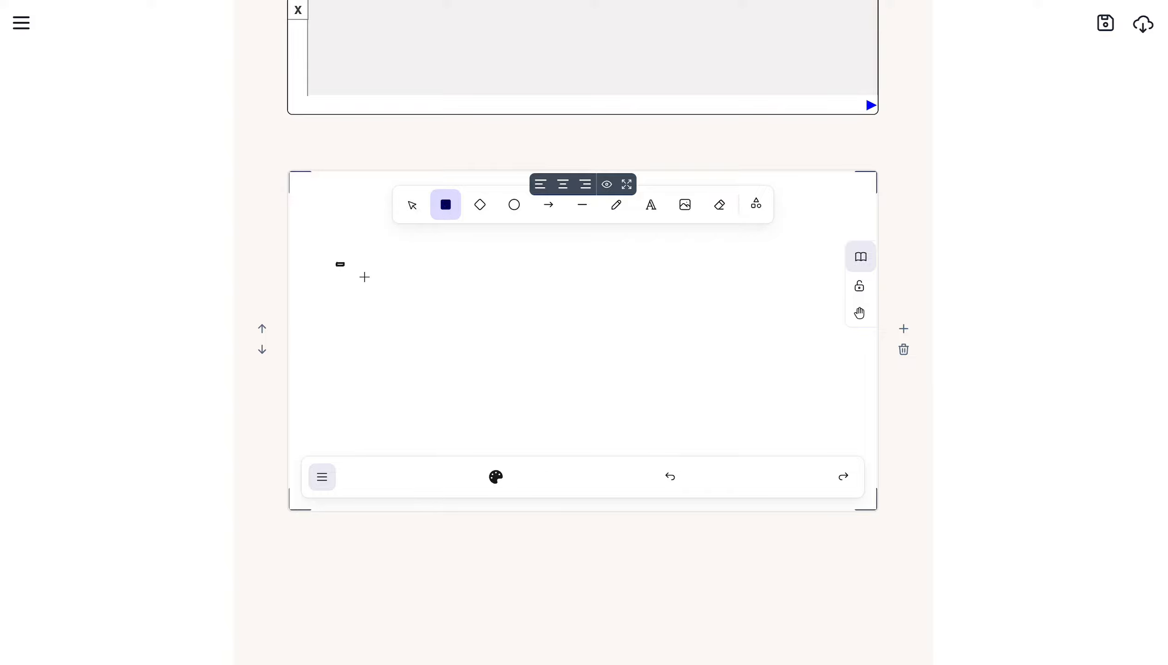
left_click_drag(365, 277, 453, 356)
left_click(462, 381)
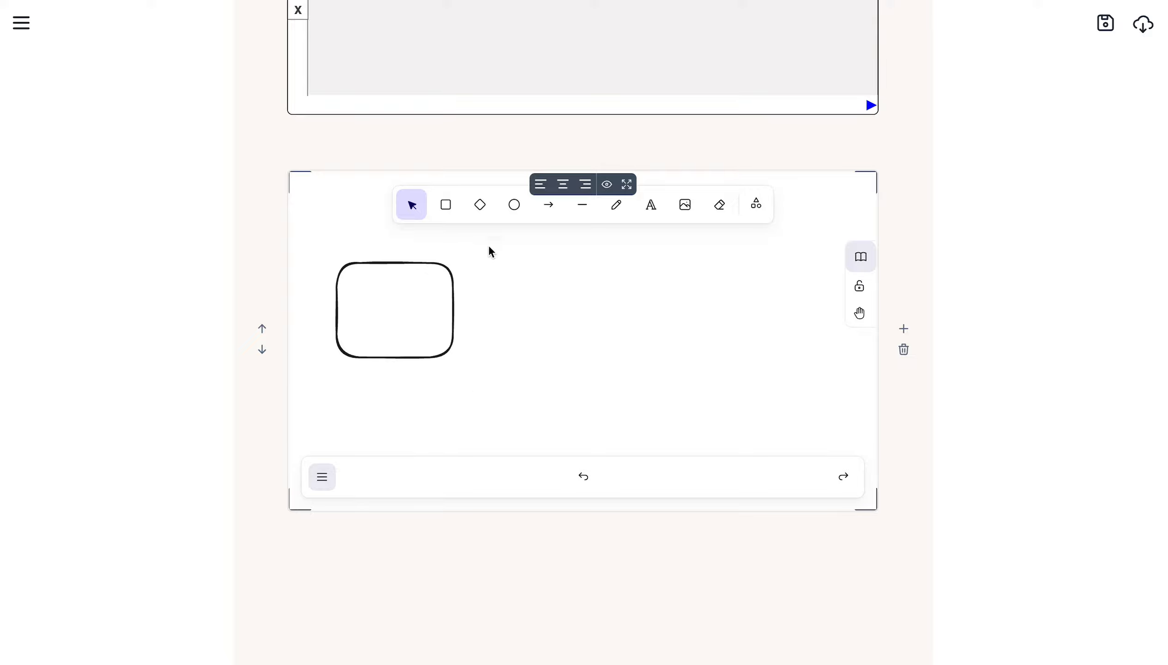
left_click(482, 206)
left_click_drag(709, 349, 800, 436)
- Connect the rectangle to the diamond with an arrow, and view the drawing in full screen before returning to the page
mouse_move(446, 296)
left_mouse_down()
mouse_move(513, 298)
mouse_move(709, 410)
mouse_move(733, 385)
mouse_move(720, 381)
left_mouse_up()
left_click(549, 205)
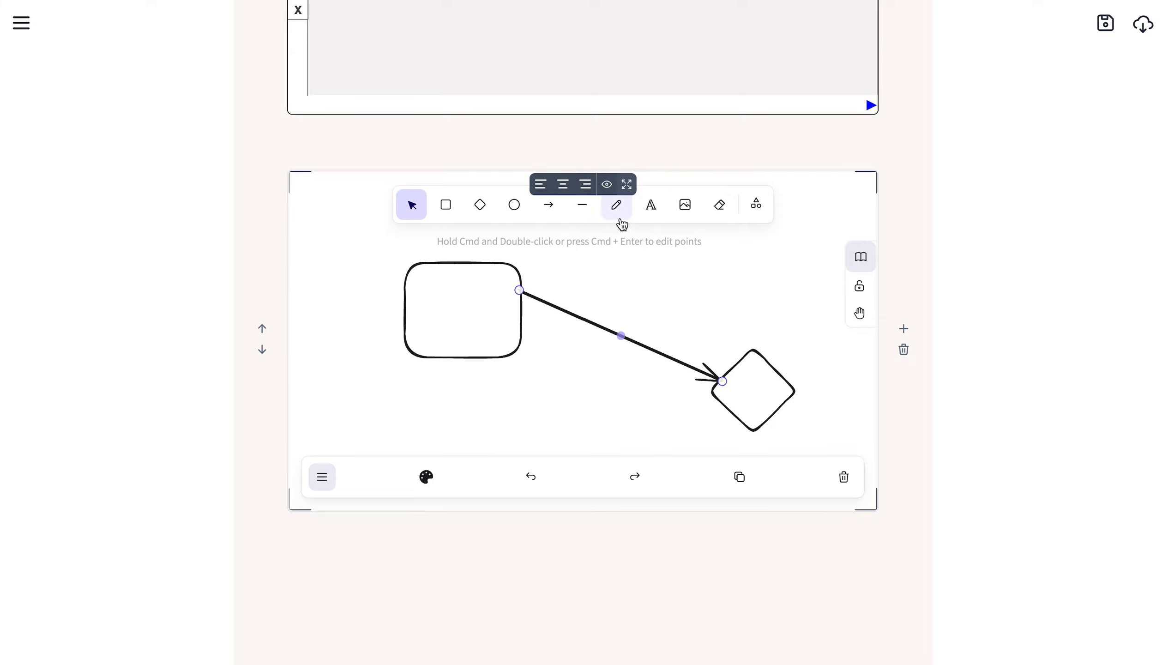
left_click(610, 260)
left_click(626, 185)
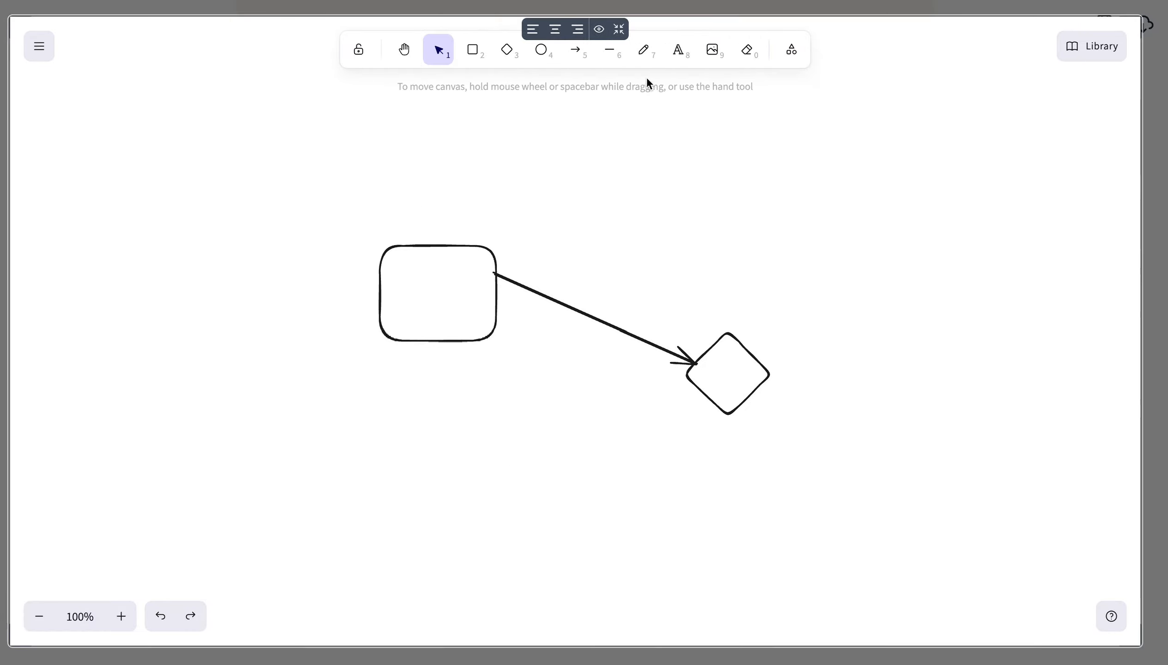
left_click(620, 29)
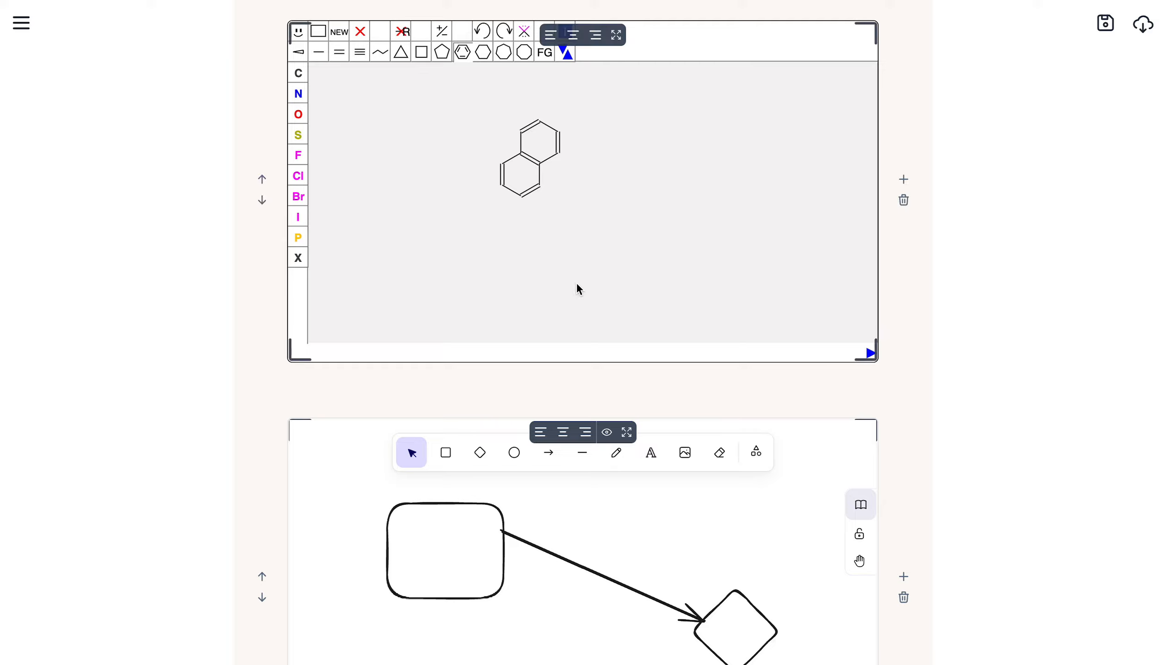
- Insert a Code block on the empty line below the drawing
scroll(947, 342, "down", 5)
left_click(743, 492)
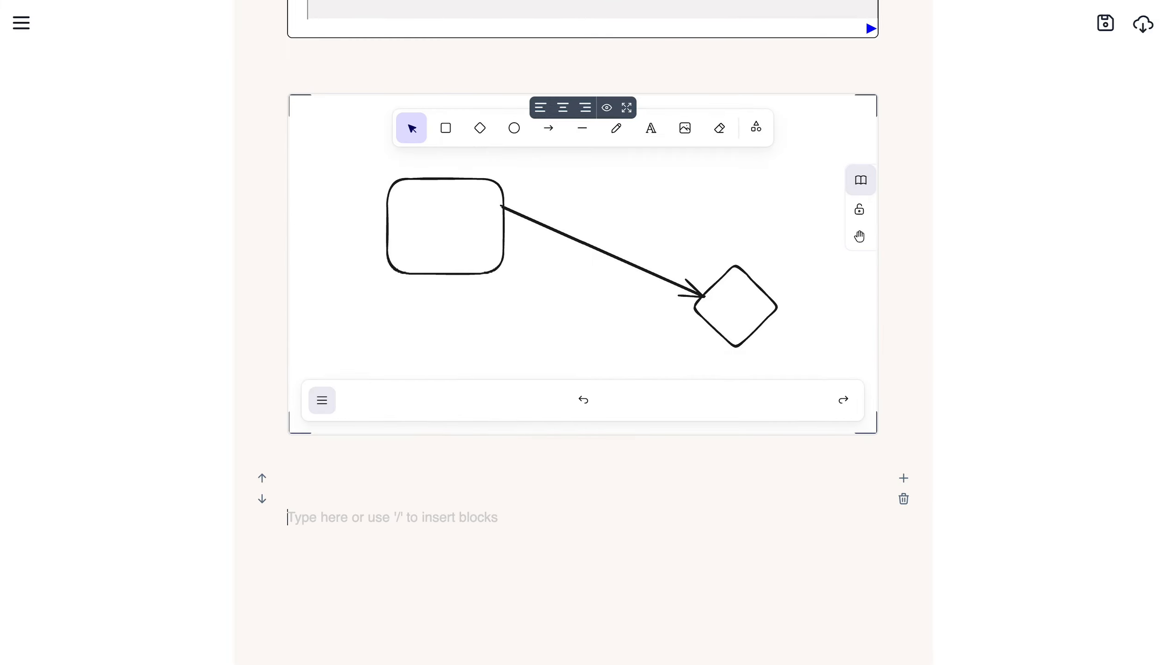
type("/")
scroll(419, 517, "down", 5)
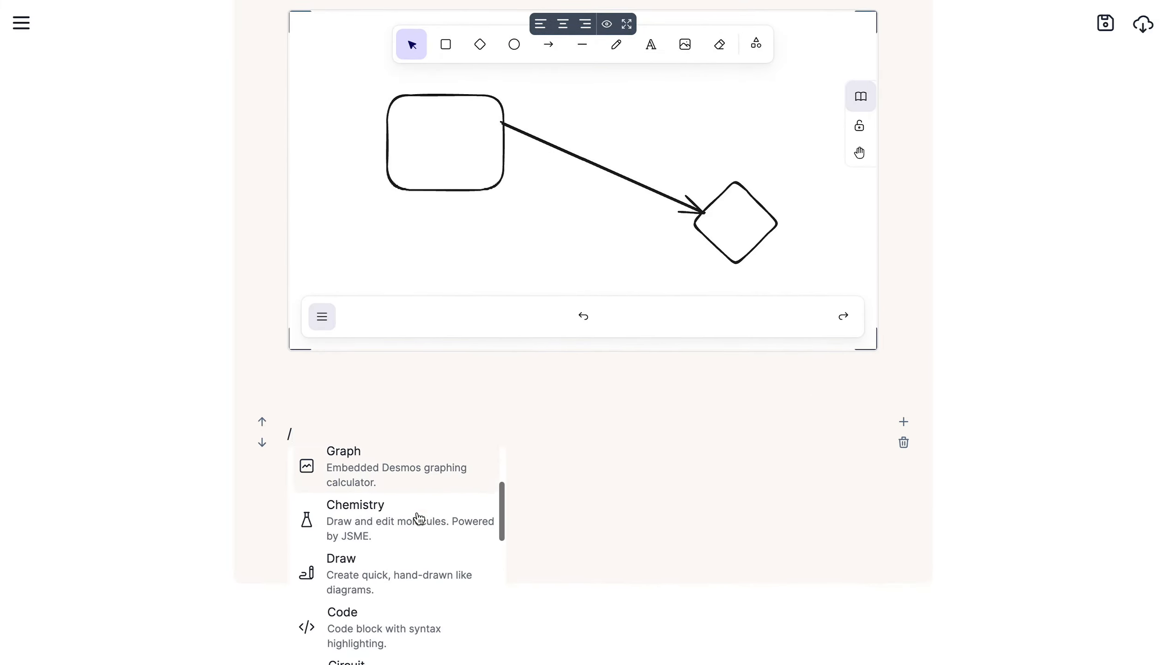
left_click(418, 517)
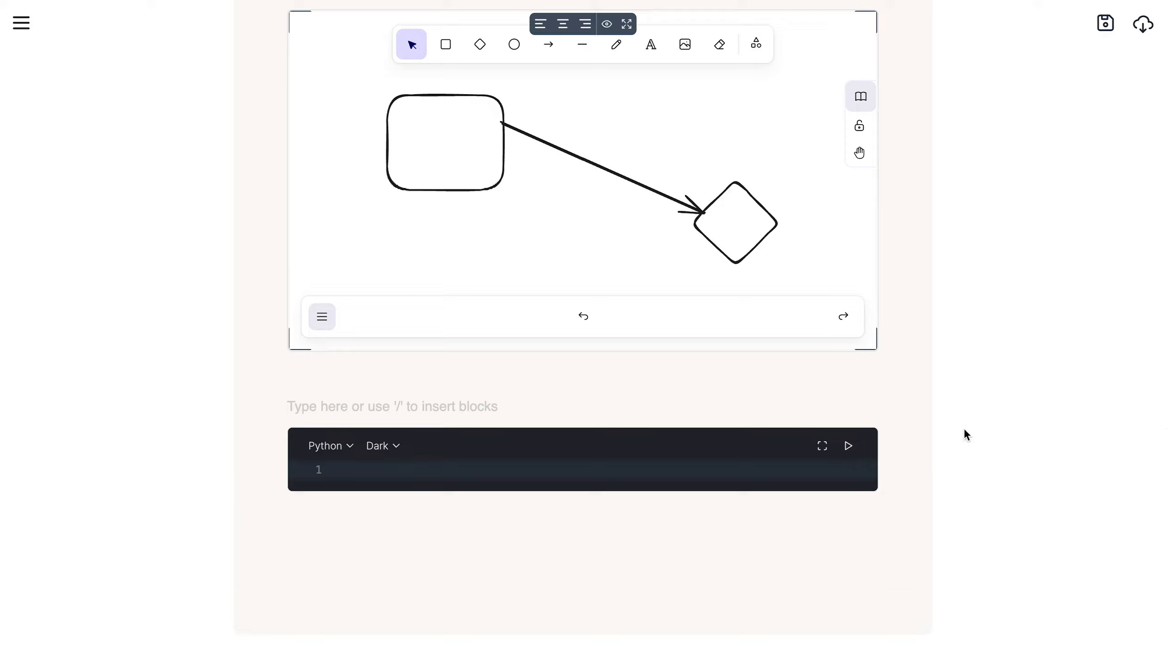
- Add two empty lines below the code block
scroll(965, 437, "down", 1)
left_click(660, 487)
key("Return")
key("Return")
scroll(661, 488, "down", 1)
scroll(589, 373, "down", 1)
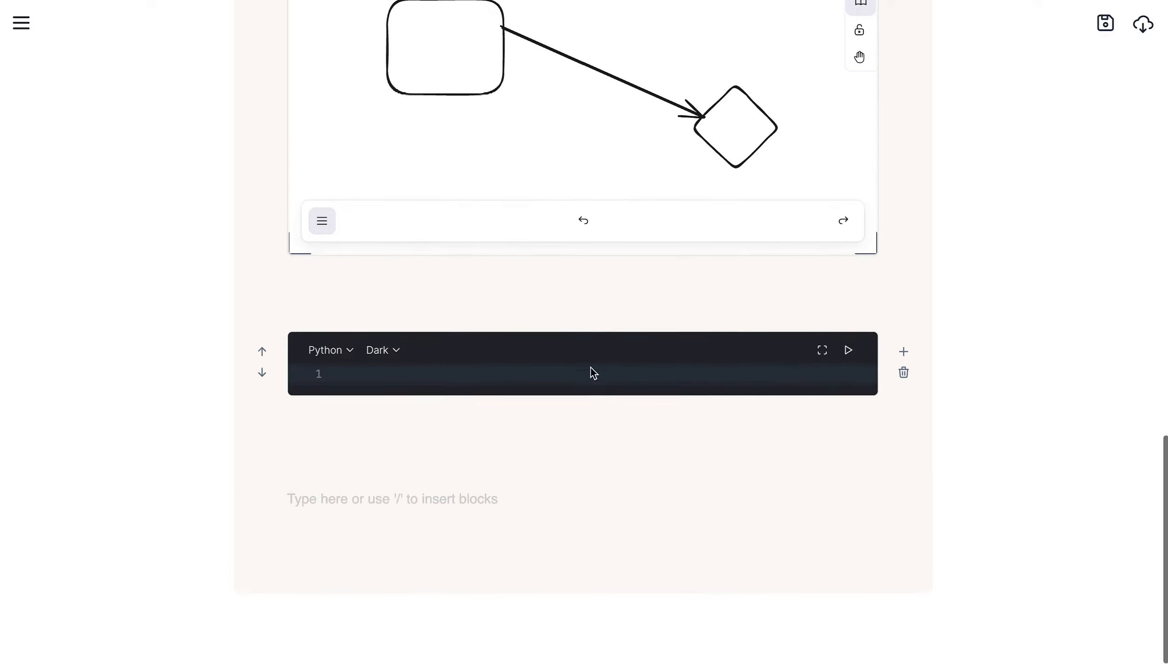
left_click(588, 371)
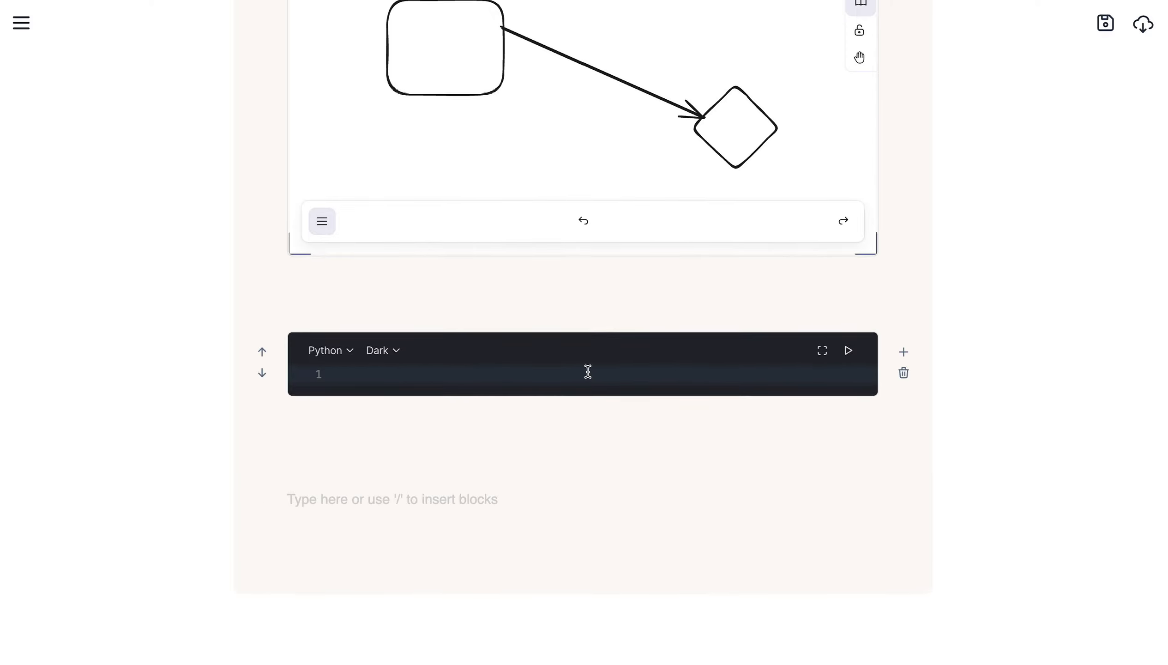
type("dsasd")
key("Return")
type("dsasd")
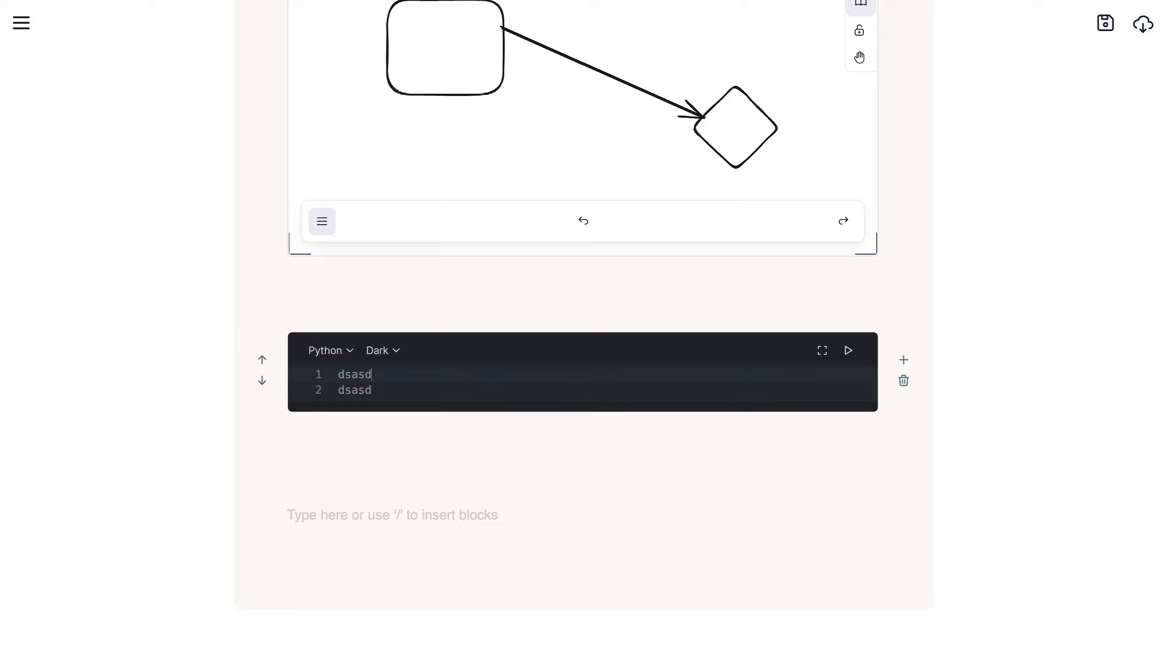
key("Delete")
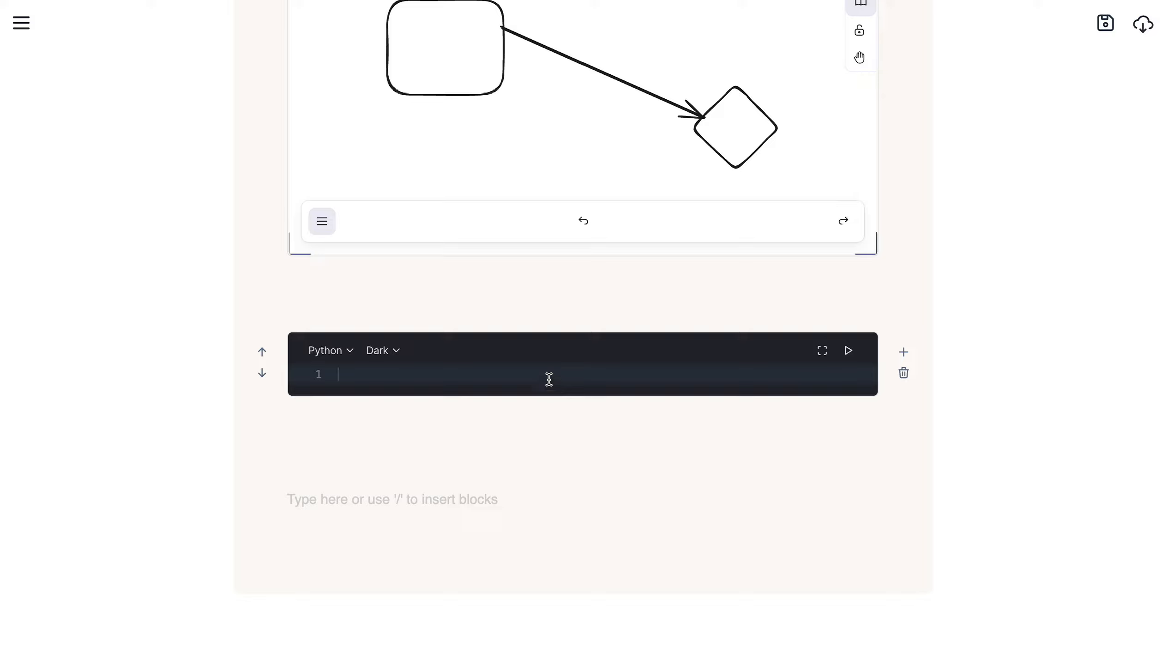
- Write and run a Python matplotlib script plotting y = np.sin(x ** 2) / 2 for x = np.arange(0, 2 * (np.pi), 0.1)
left_click(326, 351)
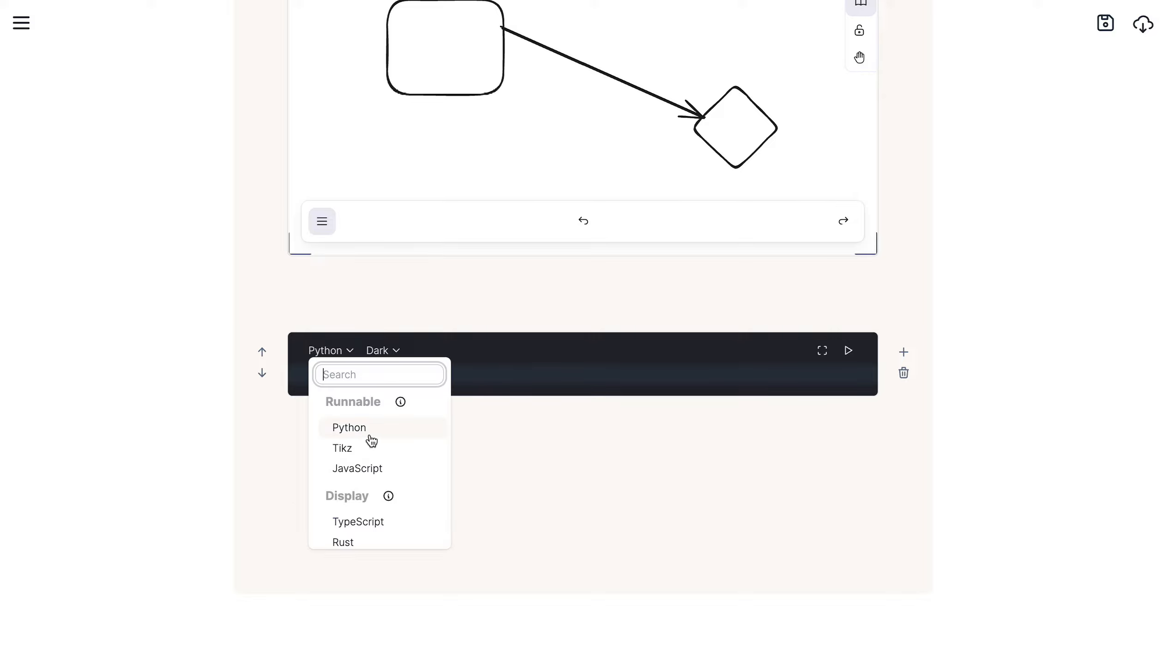
left_click(517, 380)
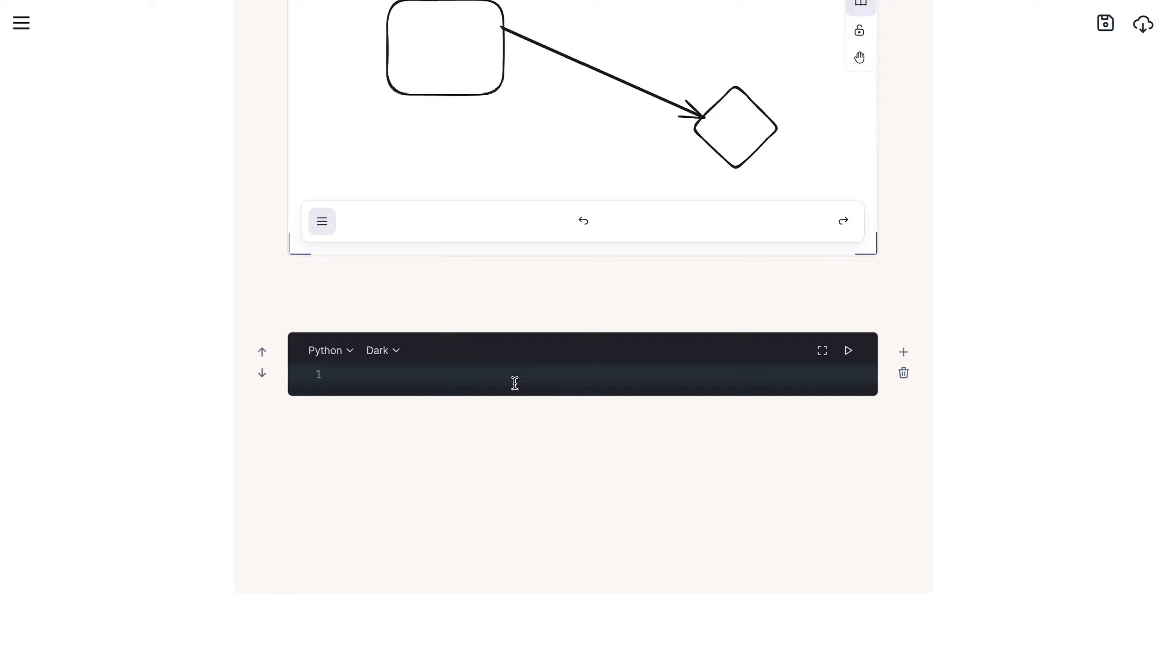
type("import matplotlib.pyplot as plt import numpy as np  x = np.arange(0, 2 * (np.pi), 0.1) y = np.sin(x ** 2) / 2  plt.plot(x, y)  plt.show()")
scroll(572, 409, "down", 3)
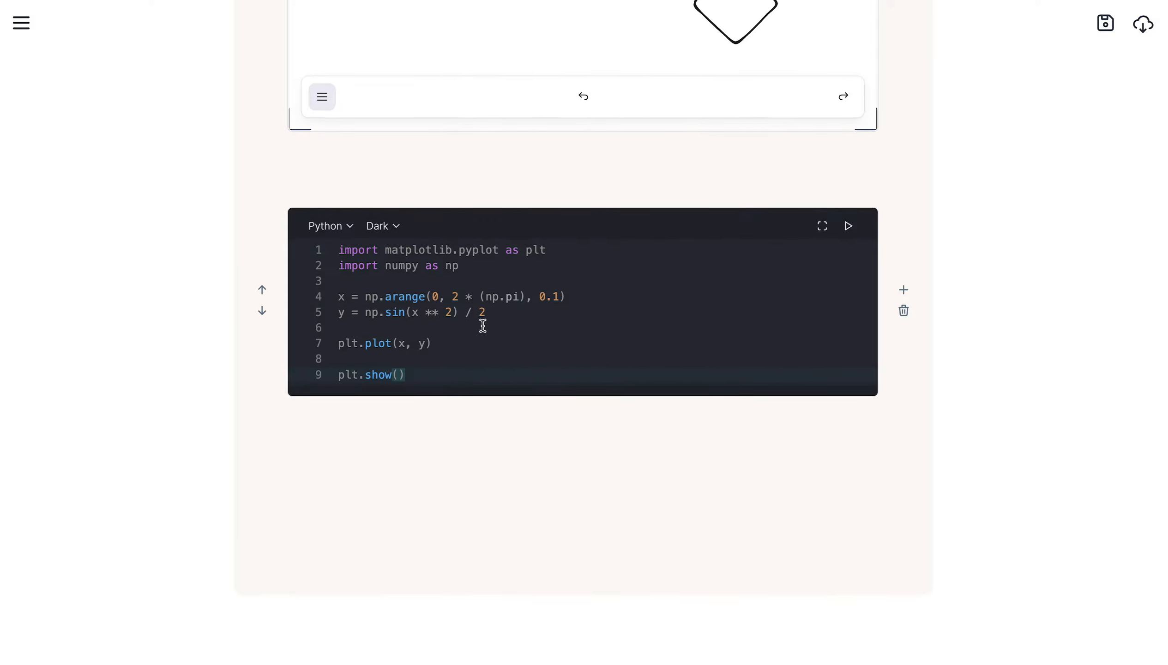
left_click(848, 227)
scroll(679, 273, "down", 1)
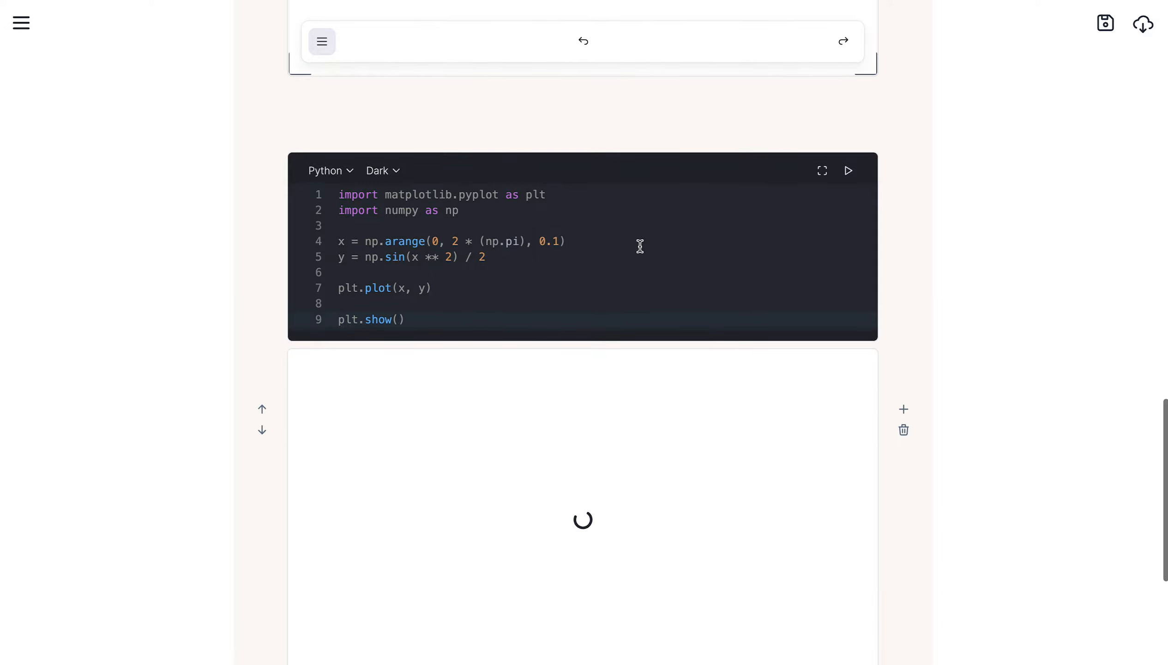
- Shrink the plot output below the Python code and hide the code so only the plot shows
scroll(640, 246, "down", 2)
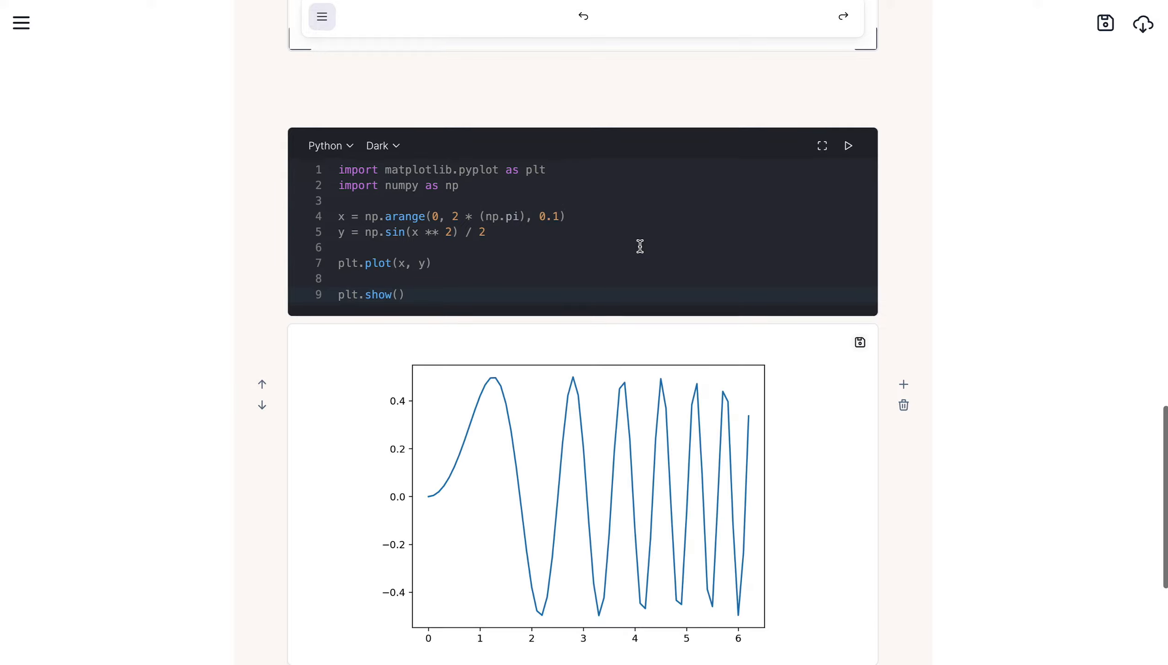
mouse_move(762, 451)
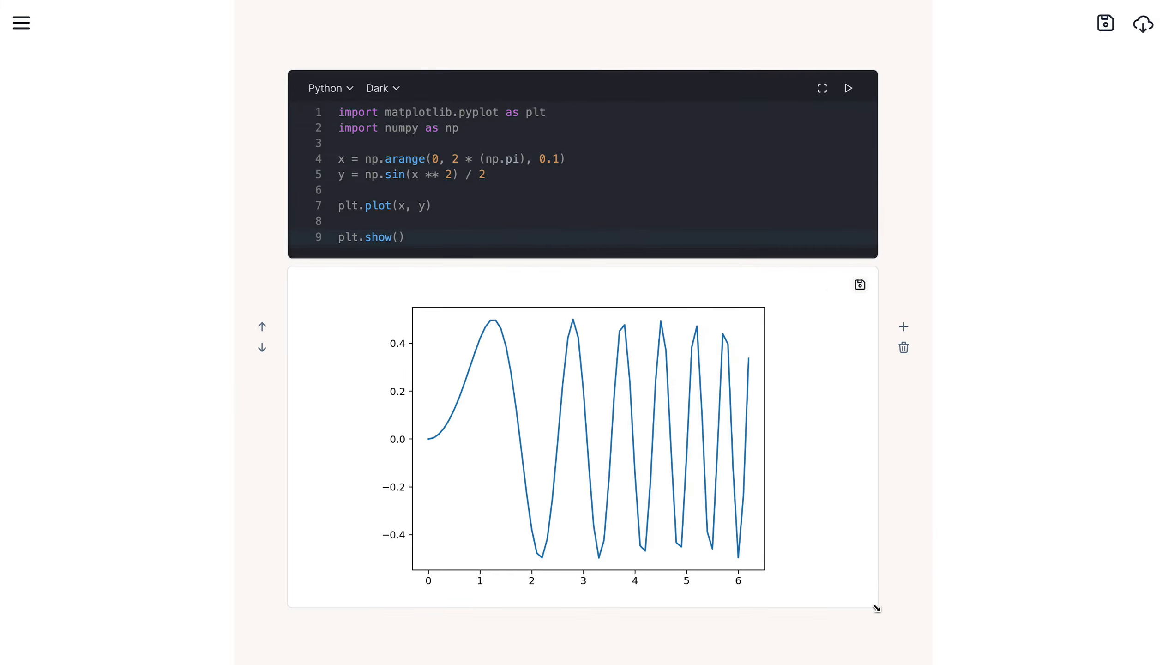
left_click_drag(876, 607, 886, 531)
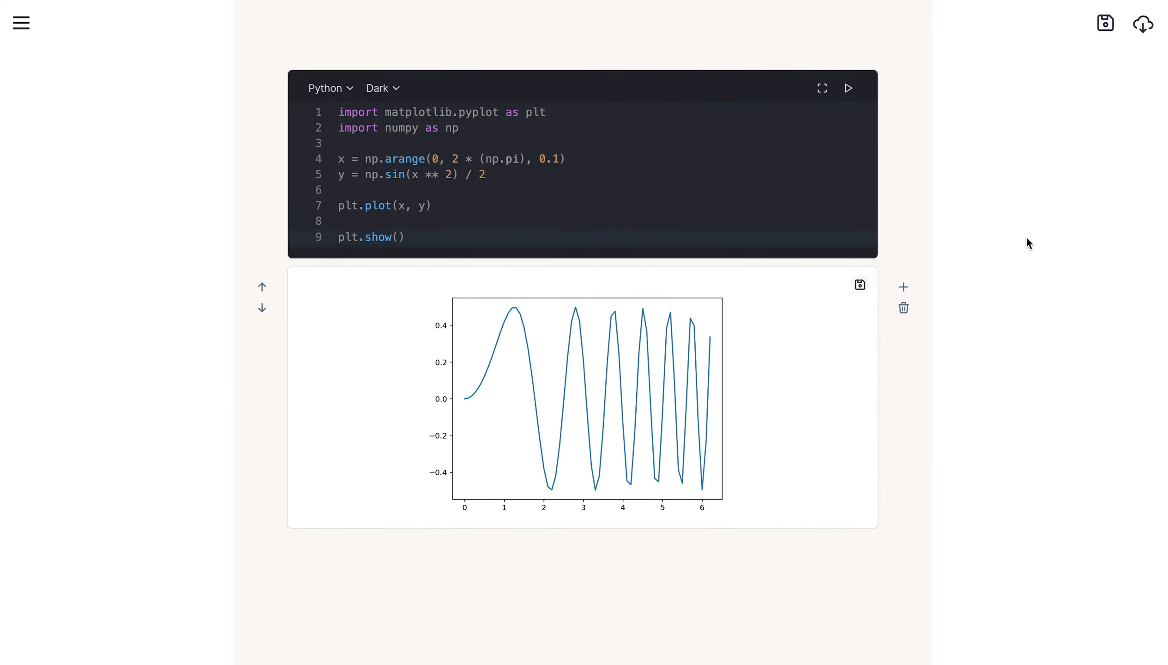
mouse_move(617, 308)
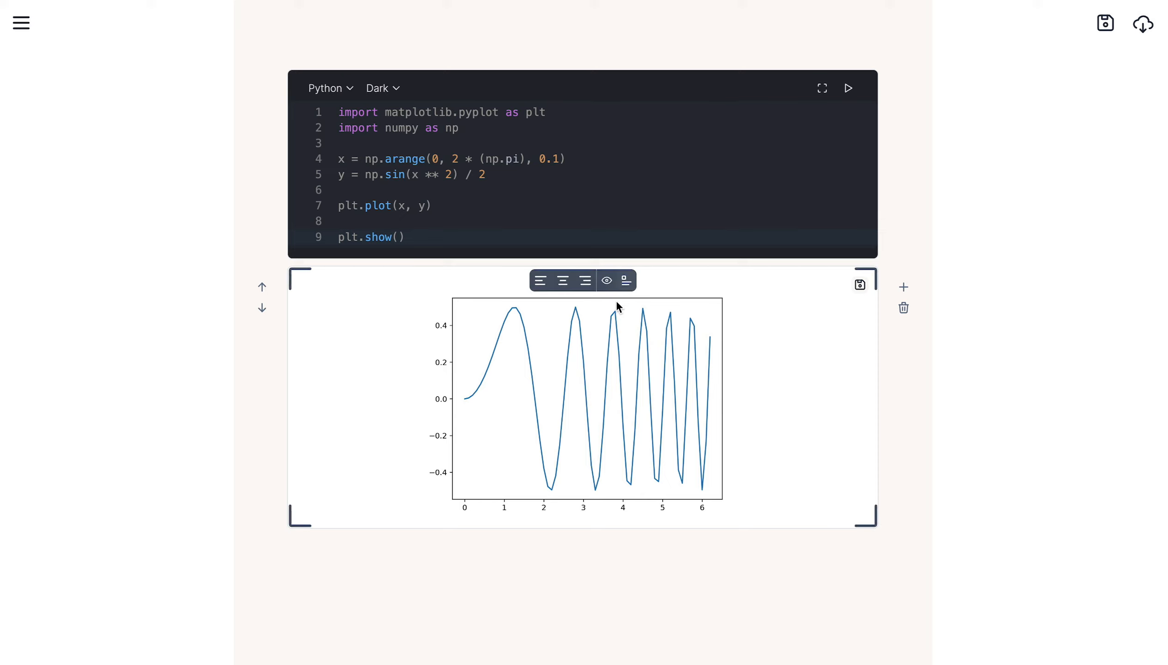
left_click(607, 282)
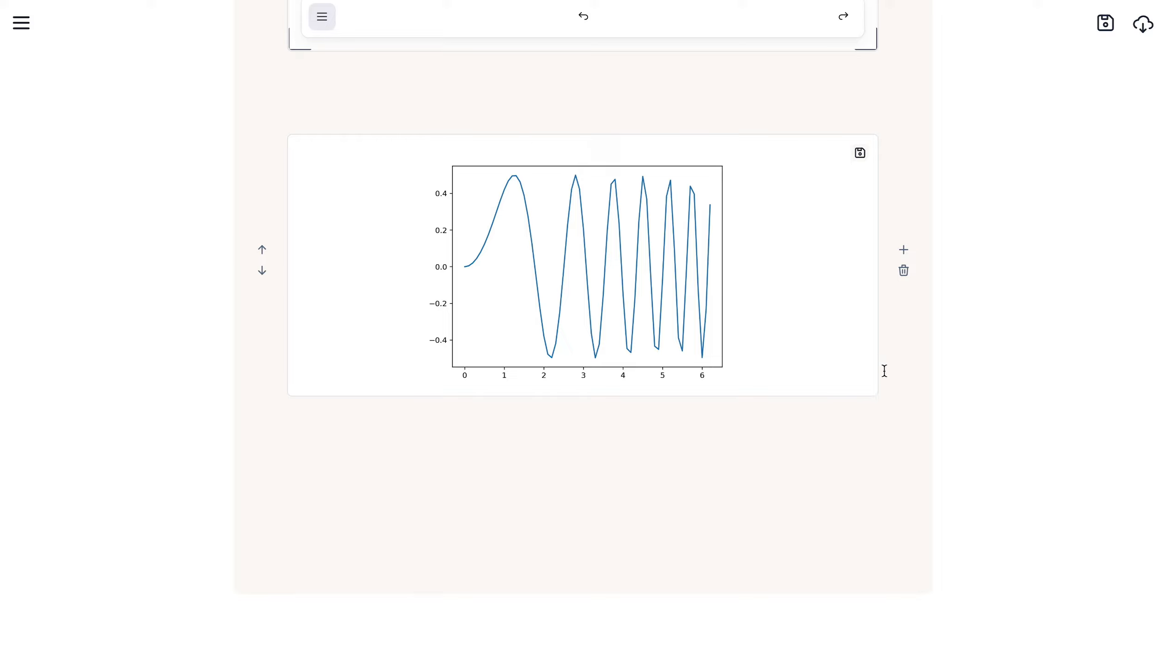
- Remove one empty line above the plot and add an empty line below it
left_click(625, 106)
key("BackSpace")
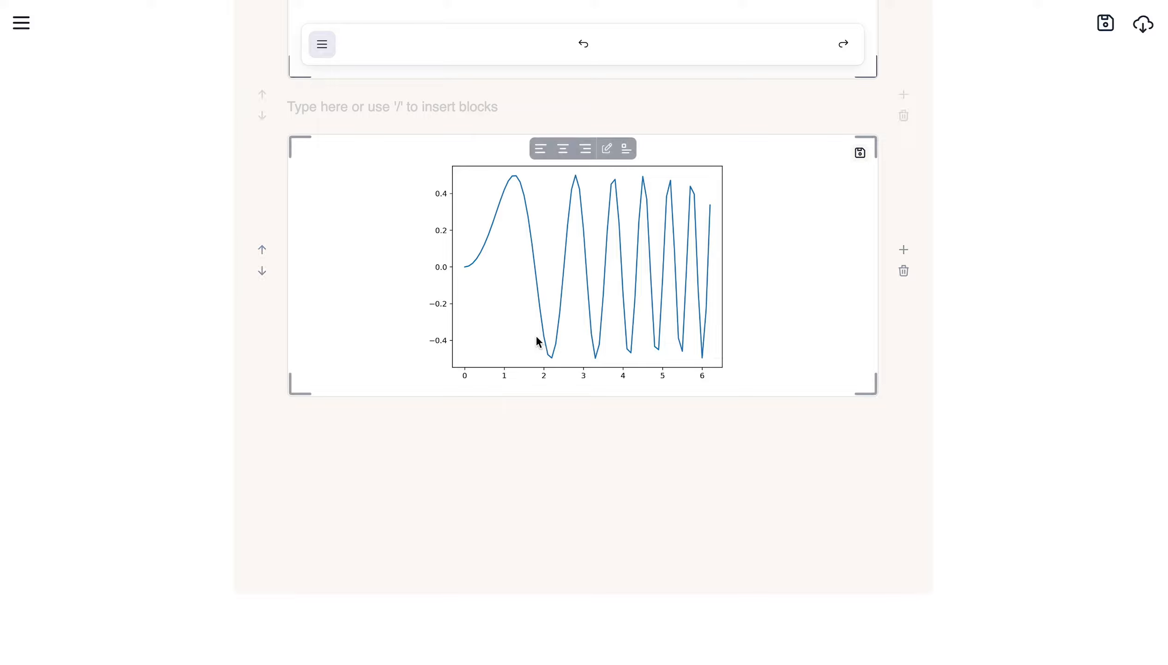
left_click(505, 420)
key("Return")
scroll(464, 441, "down", 1)
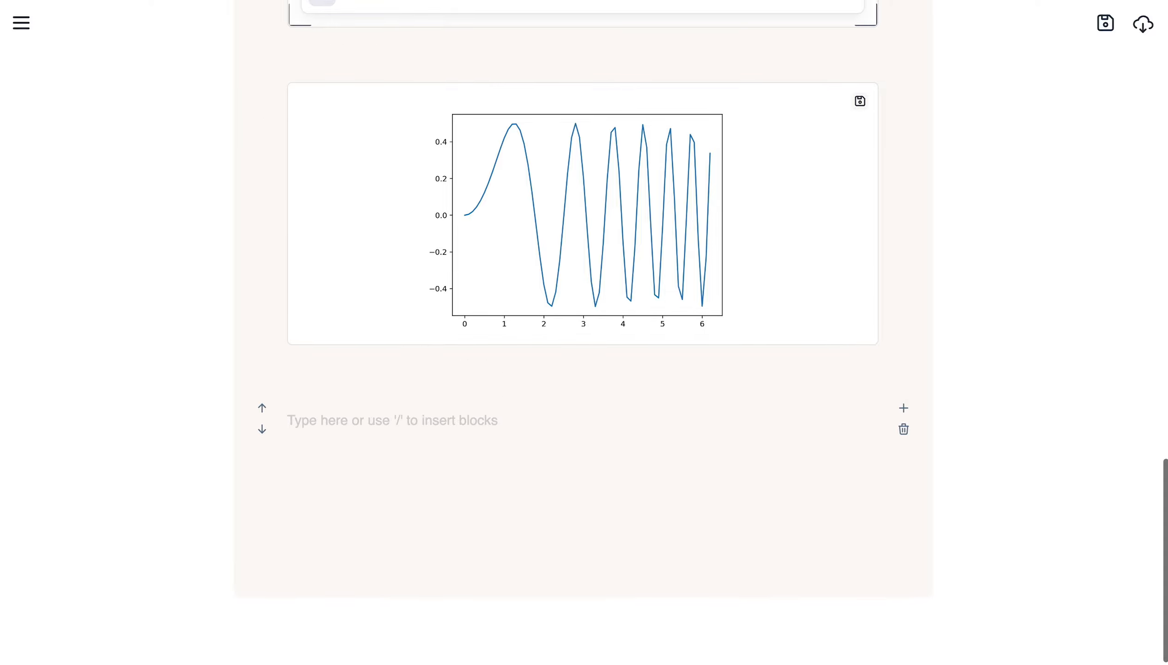
- Insert a Circuit block on the empty line below the plot
type("/")
scroll(326, 532, "down", 5)
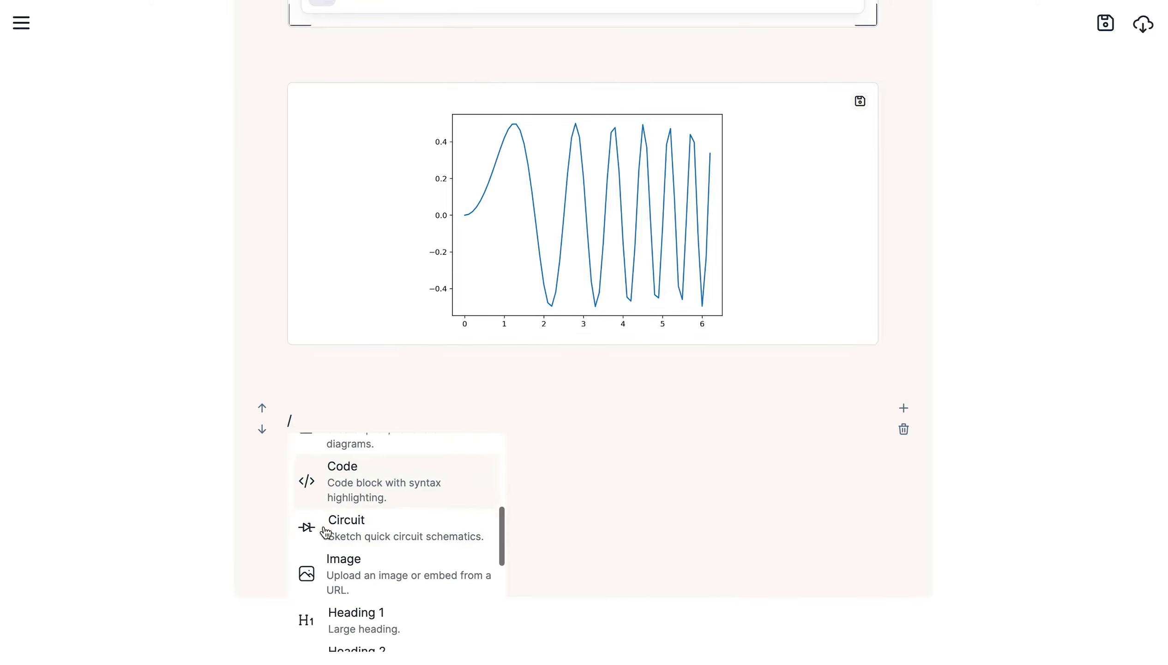
left_click(343, 511)
scroll(988, 413, "down", 4)
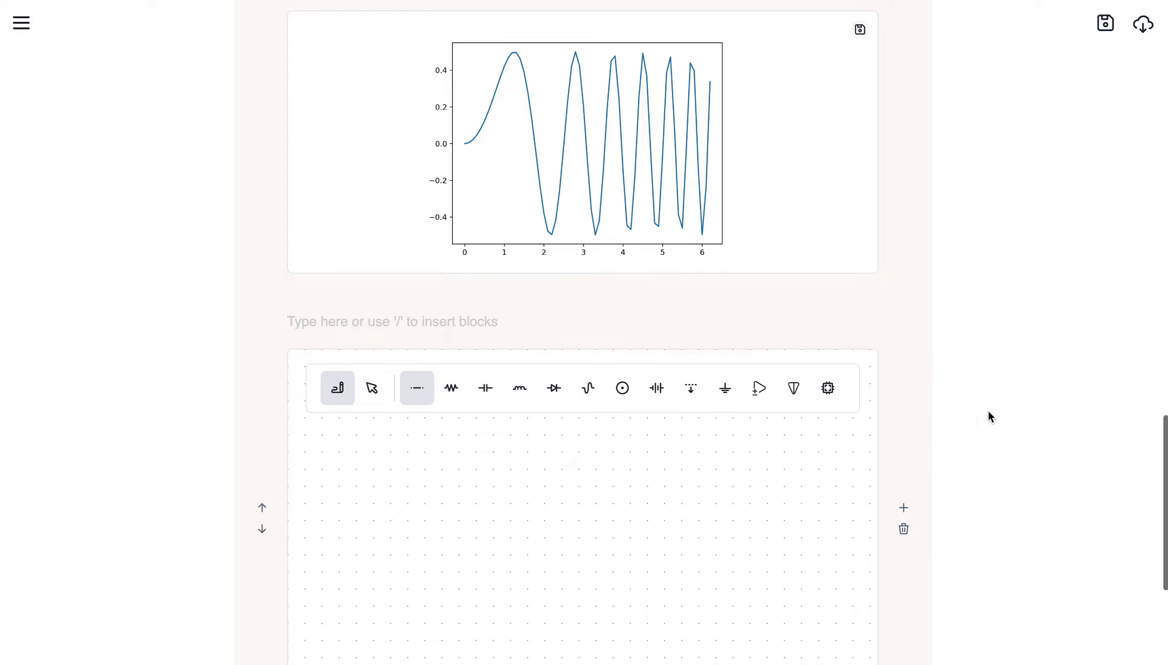
- Draw a horizontal resistor in the circuit block and a wire running straight down from its left end
scroll(967, 326, "down", 1)
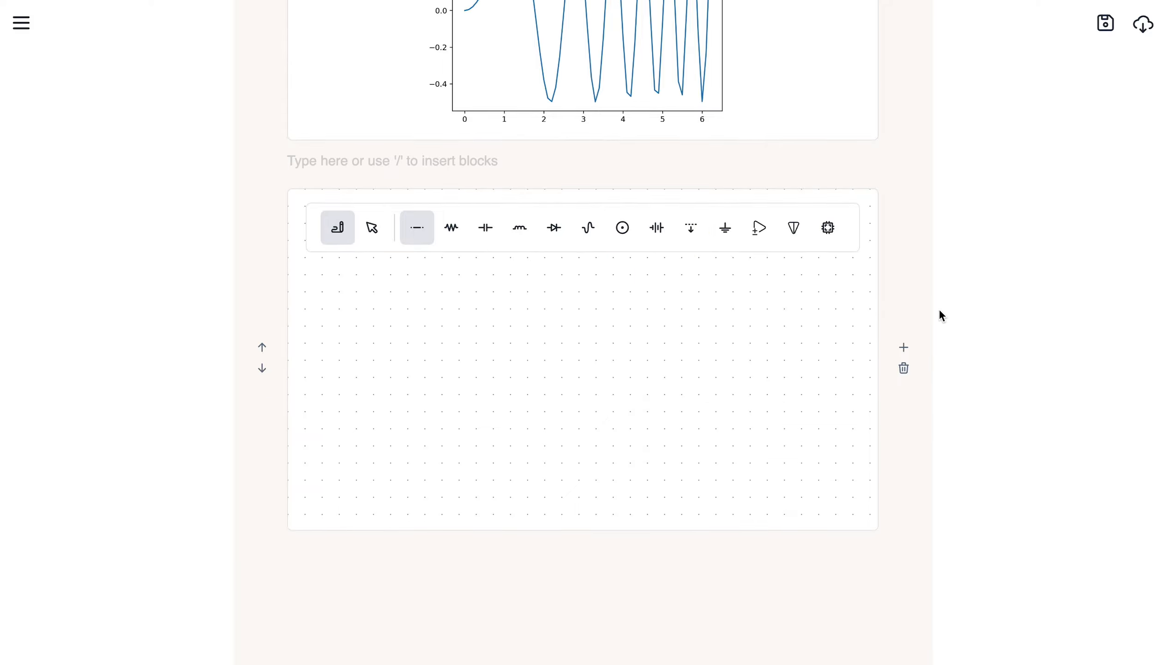
scroll(940, 312, "down", 2)
left_click(503, 212)
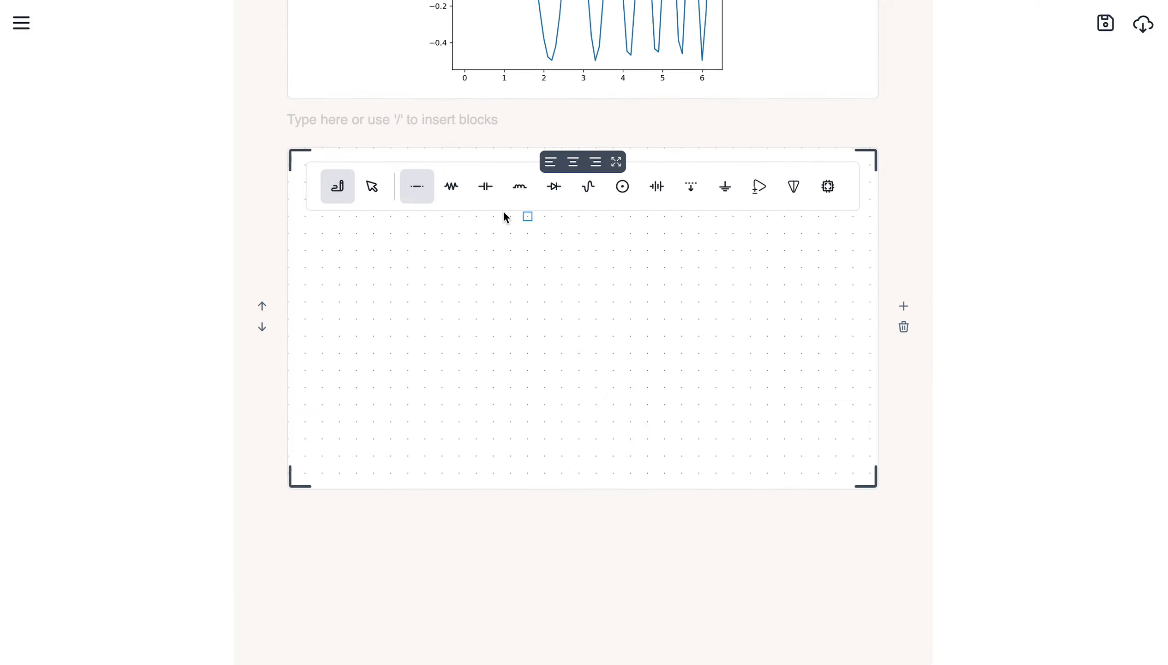
left_click(454, 197)
left_click_drag(449, 280, 678, 286)
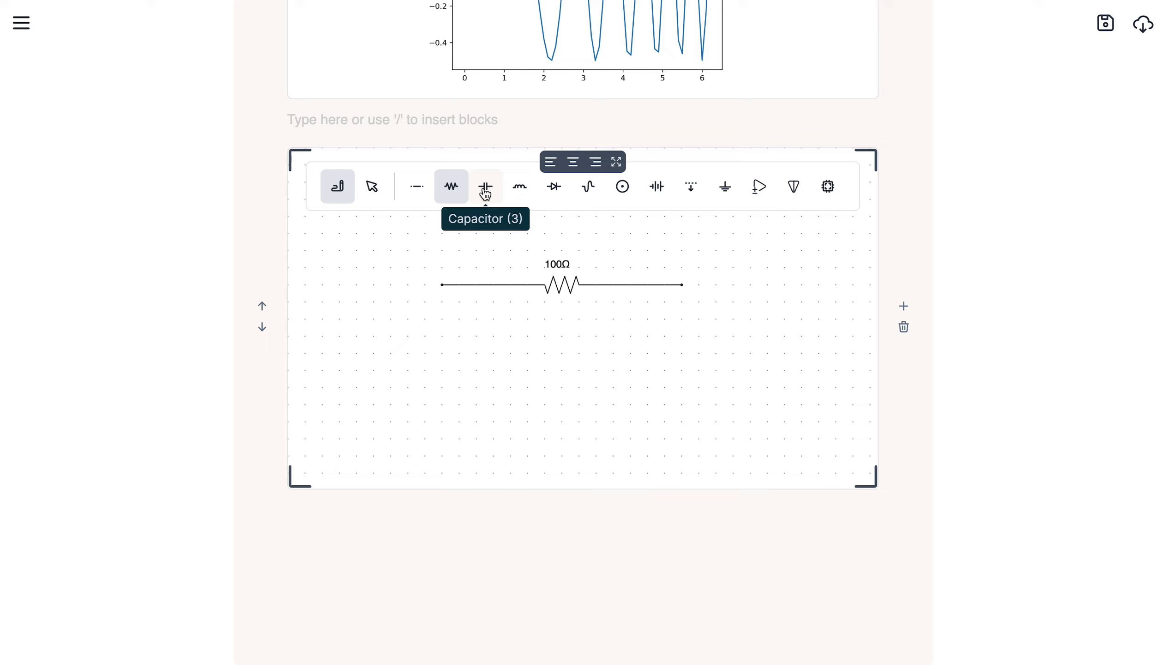
left_click(418, 187)
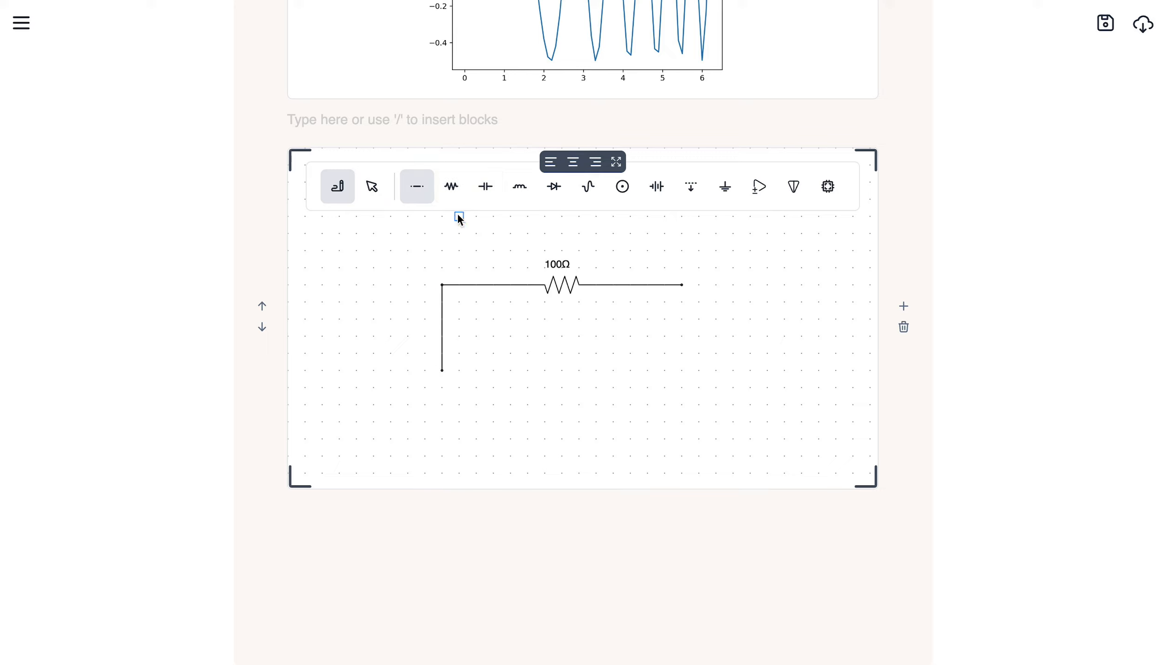
- Add a second horizontal resistor from the wire's lower end and close the loop with a battery between the resistors' right ends
left_click(452, 189)
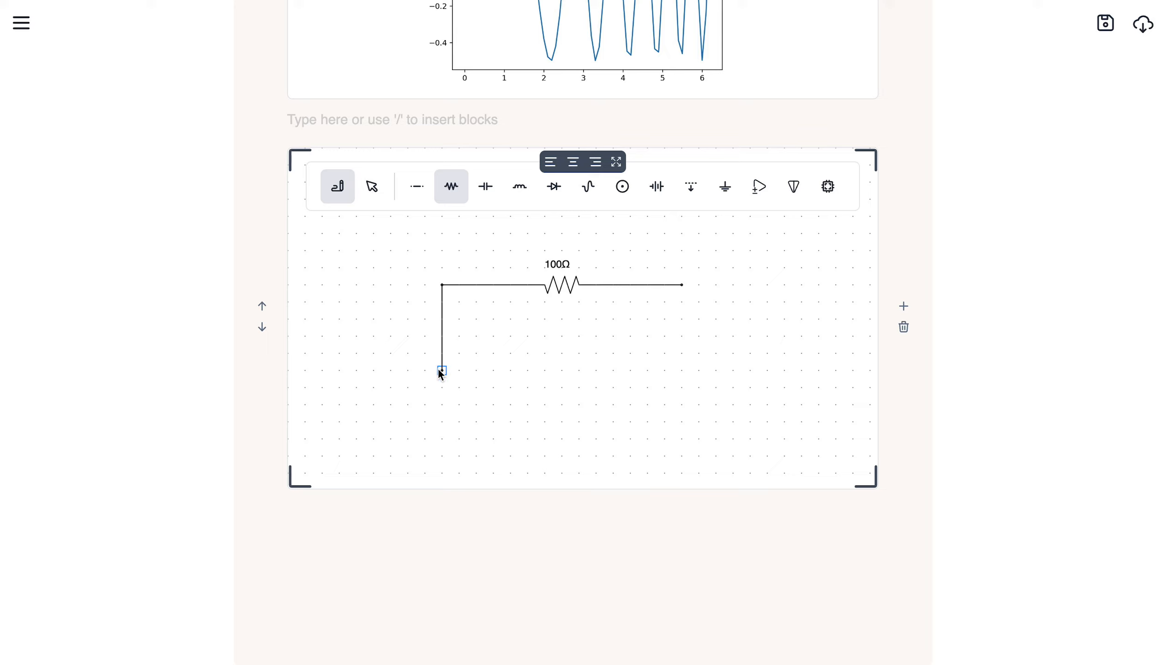
left_click_drag(442, 370, 683, 371)
left_click(658, 188)
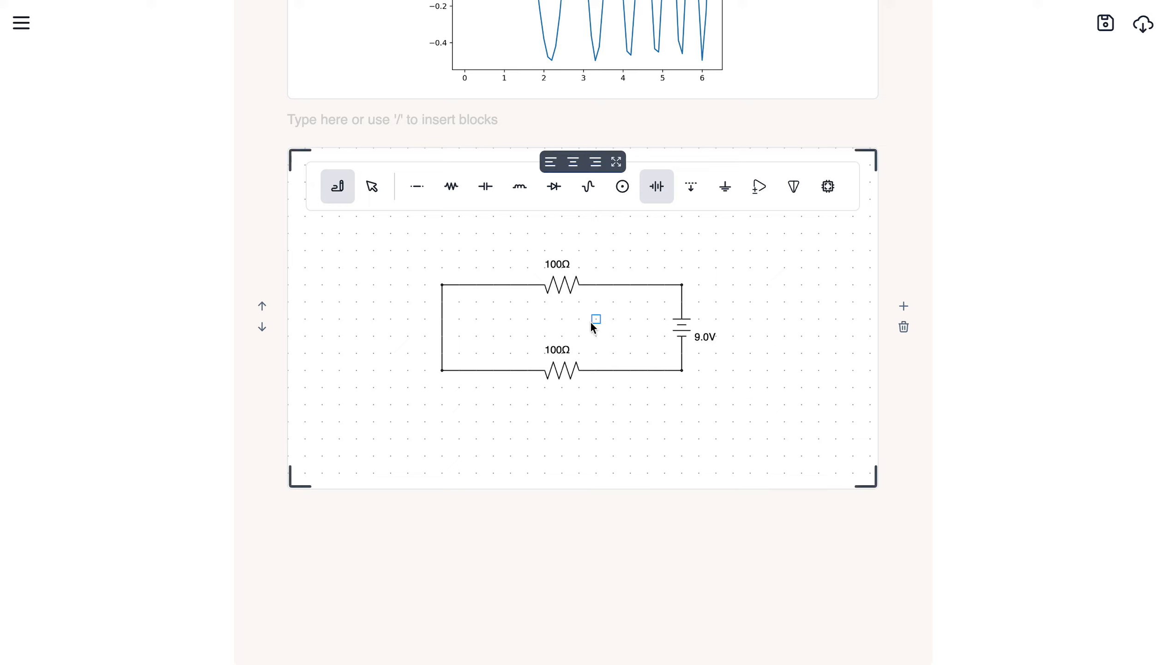
- Insert an Image block below the circuit, leaving an empty line between them
left_click(575, 589)
scroll(568, 540, "down", 1)
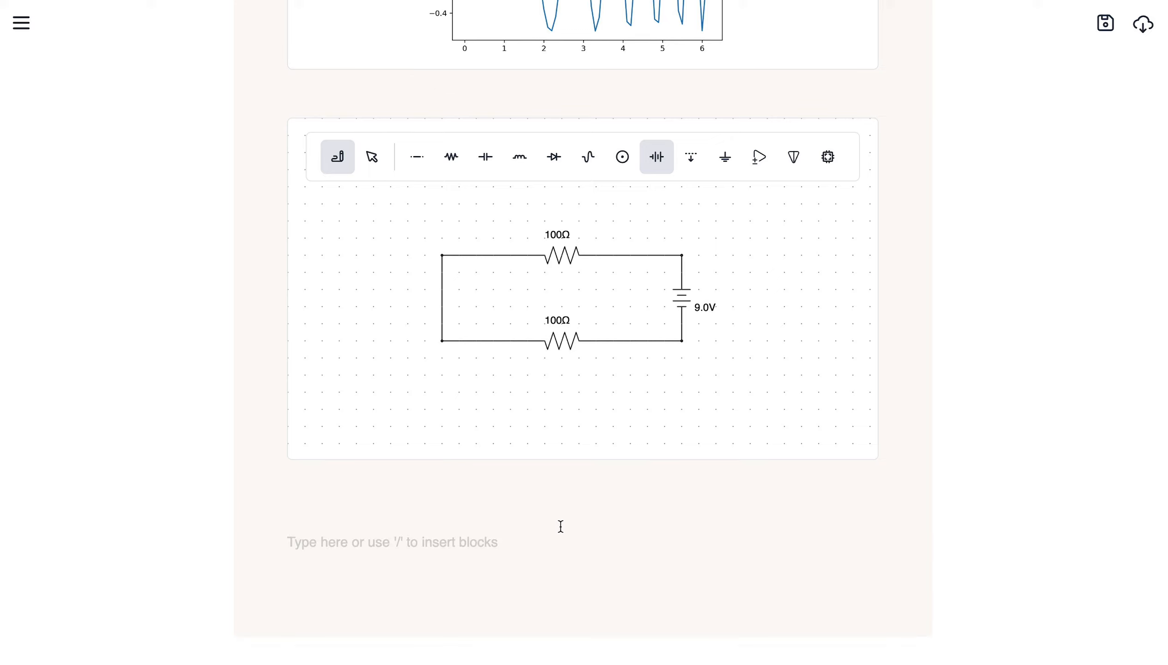
scroll(584, 325, "down", 3)
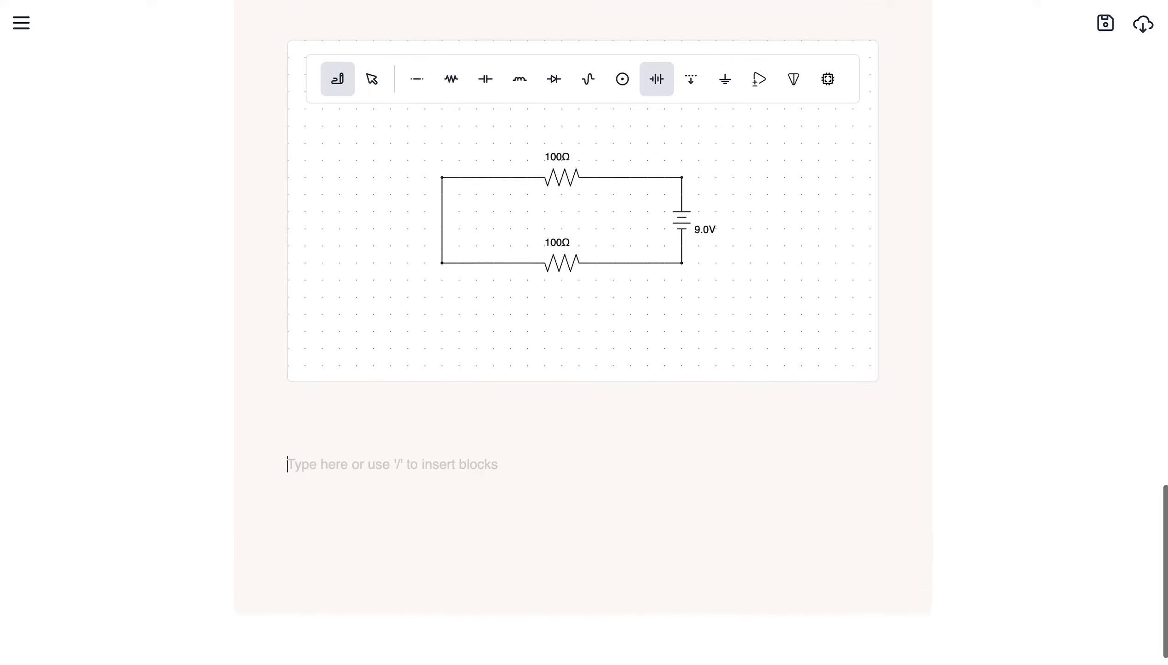
type("/")
scroll(464, 501, "down", 5)
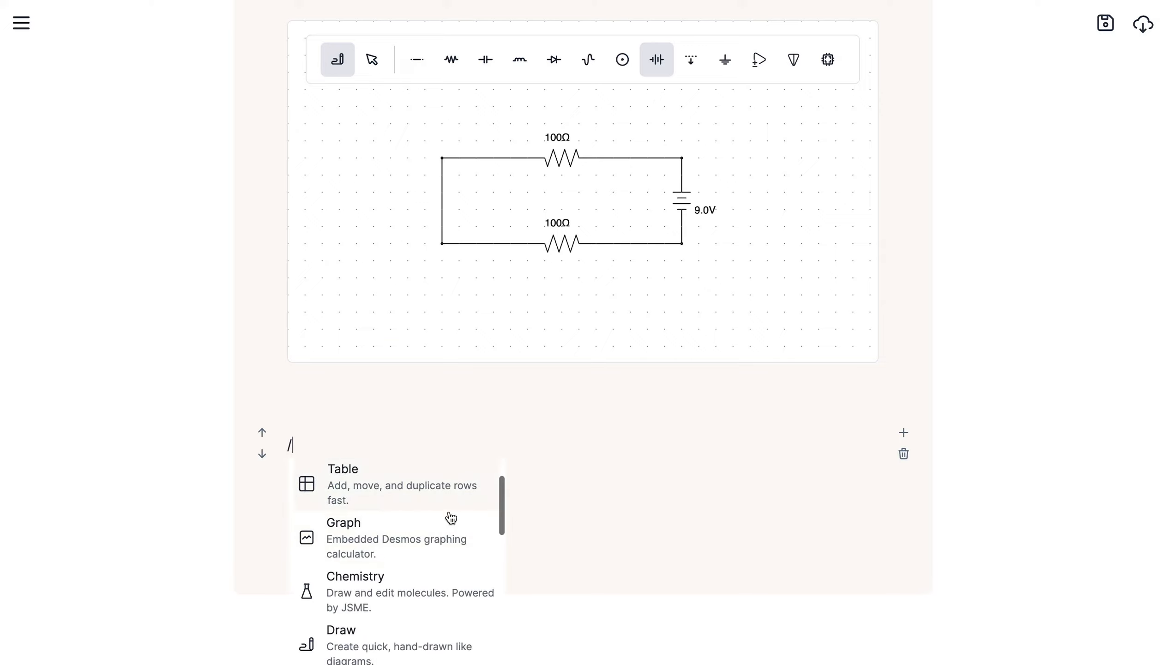
scroll(435, 546, "down", 5)
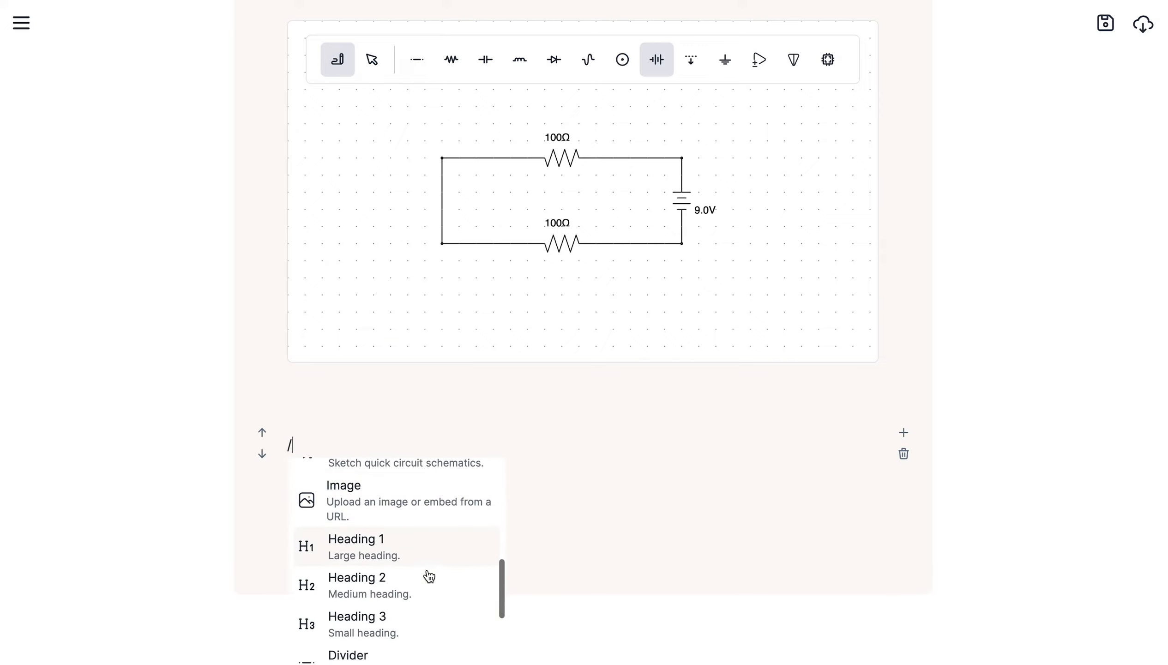
scroll(429, 576, "down", 1)
scroll(426, 575, "up", 3)
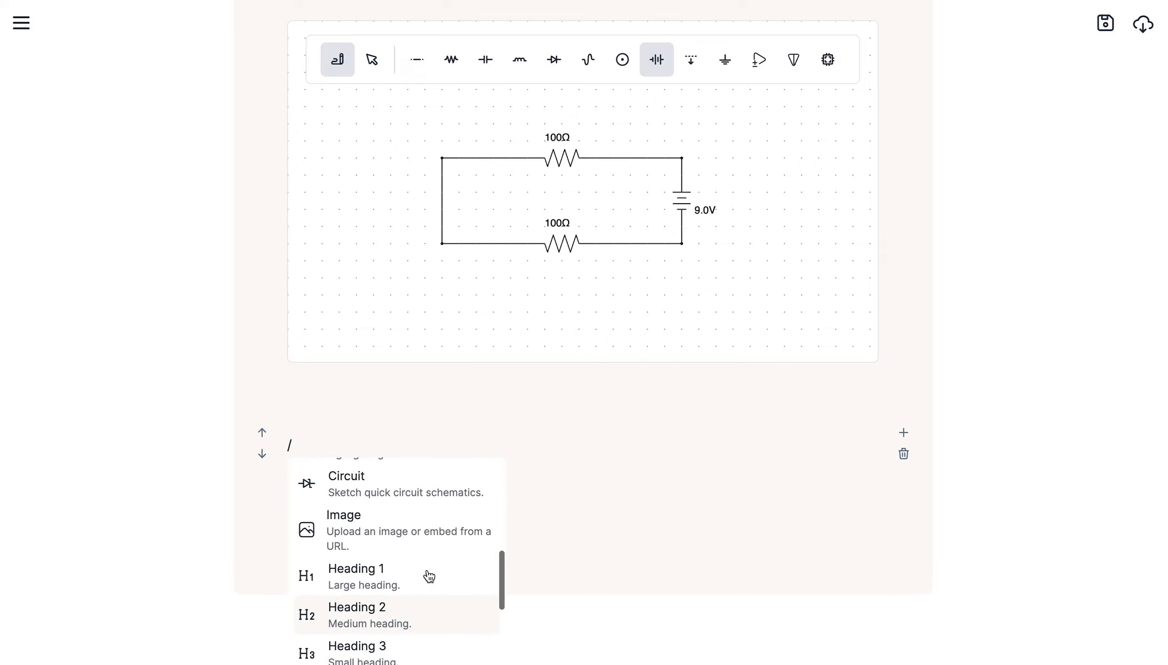
left_click(413, 540)
scroll(603, 510, "down", 3)
- Insert a Blank lines block below the image block and shorten it to six lines
left_click(767, 493)
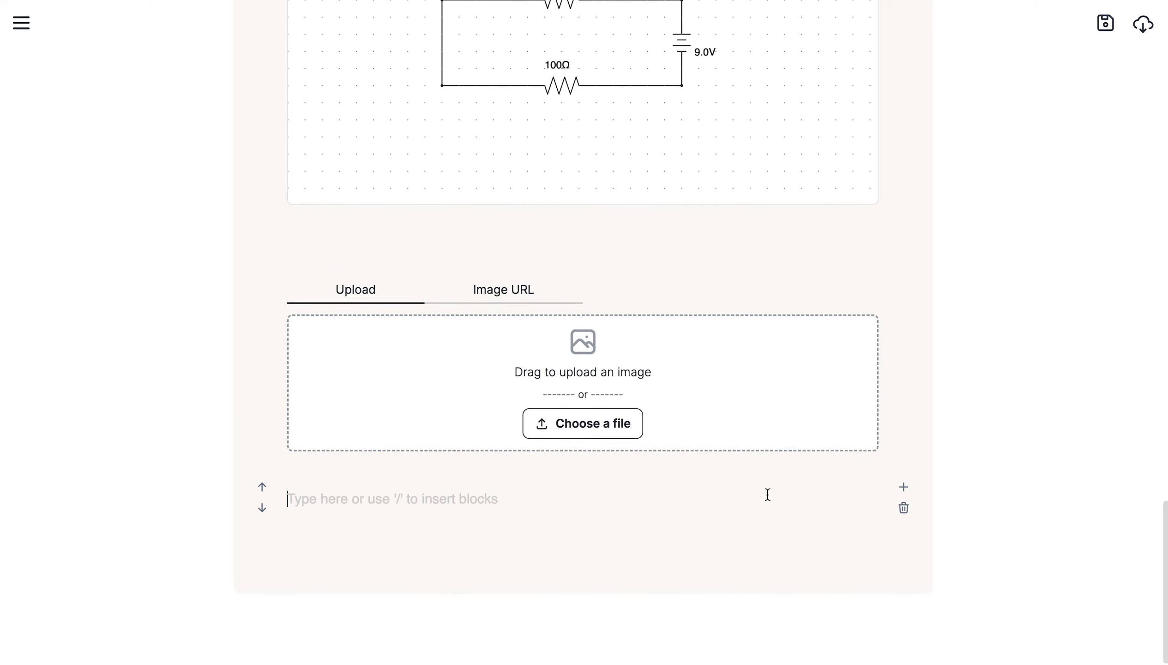
type("/")
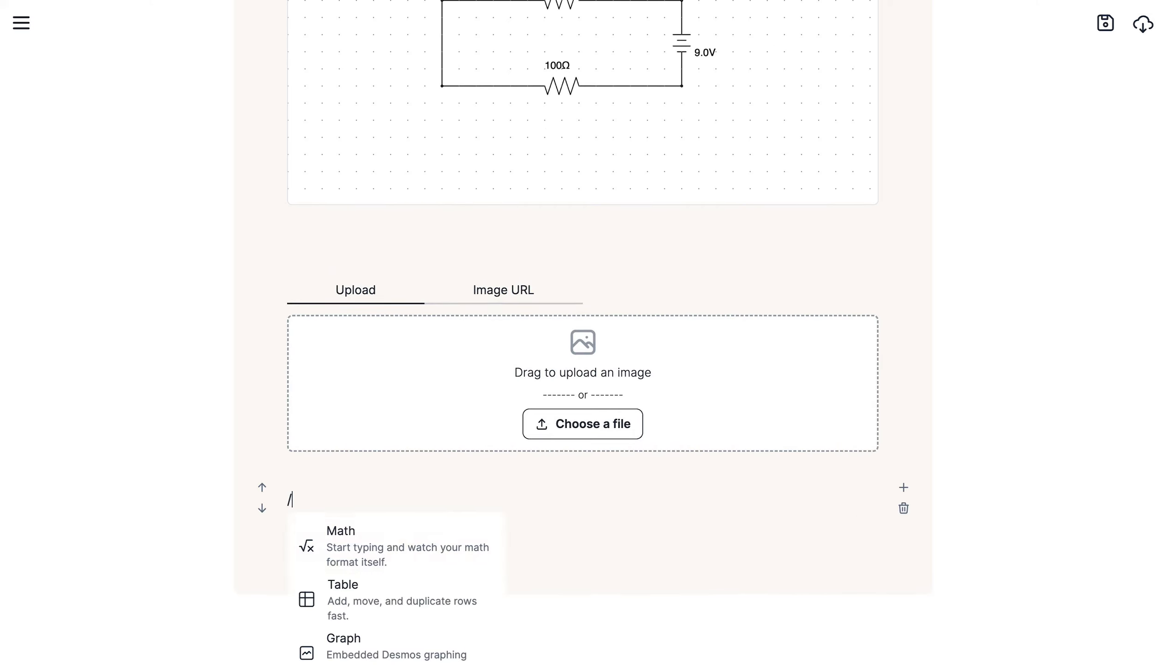
type("blank")
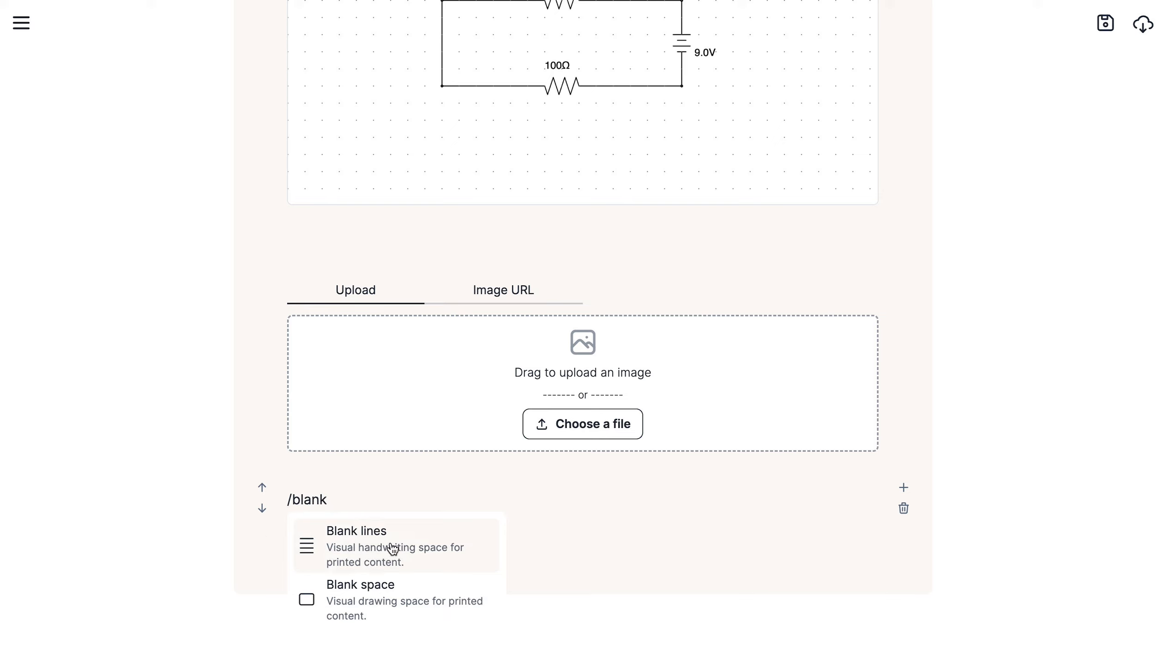
left_click(393, 548)
scroll(693, 529, "down", 5)
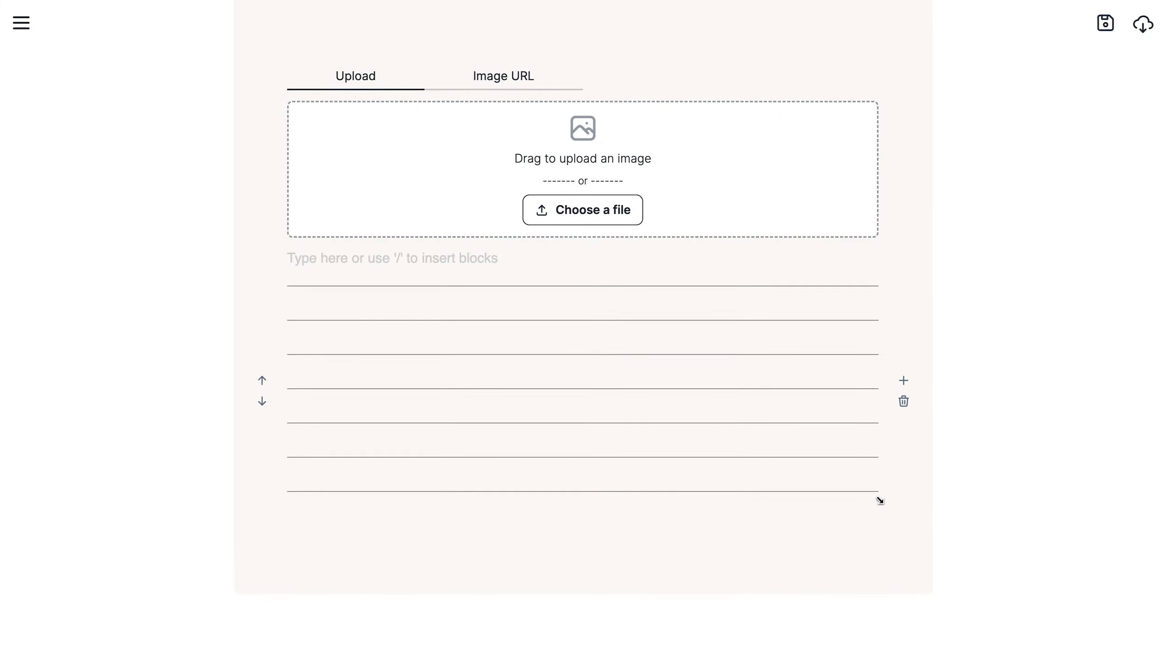
mouse_move(880, 501)
left_mouse_down()
mouse_move(879, 553)
mouse_move(881, 485)
left_mouse_up()
- Insert a Blank space block on the empty line below the blank lines
left_click(813, 529)
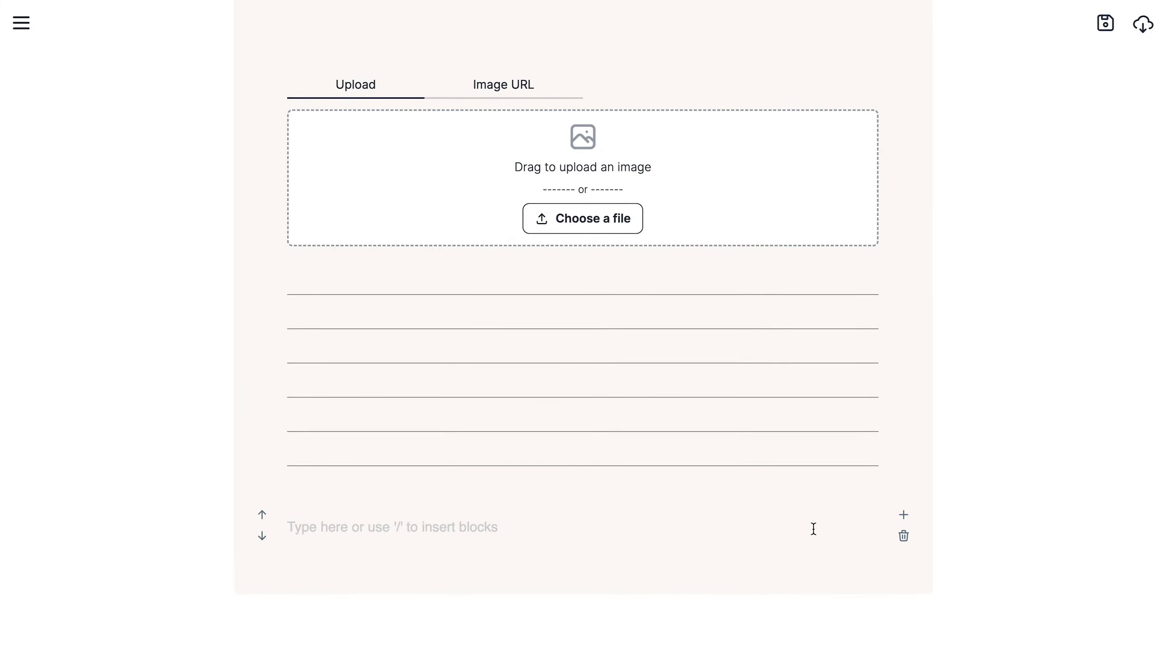
type("/spac")
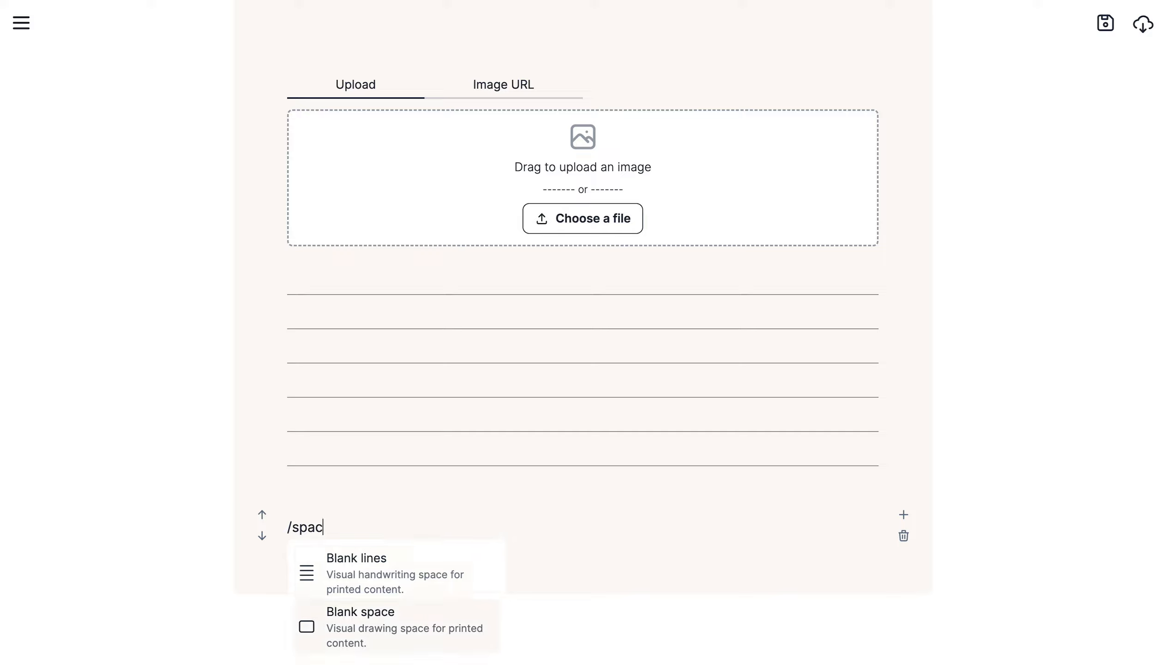
key("Return")
scroll(907, 497, "down", 5)
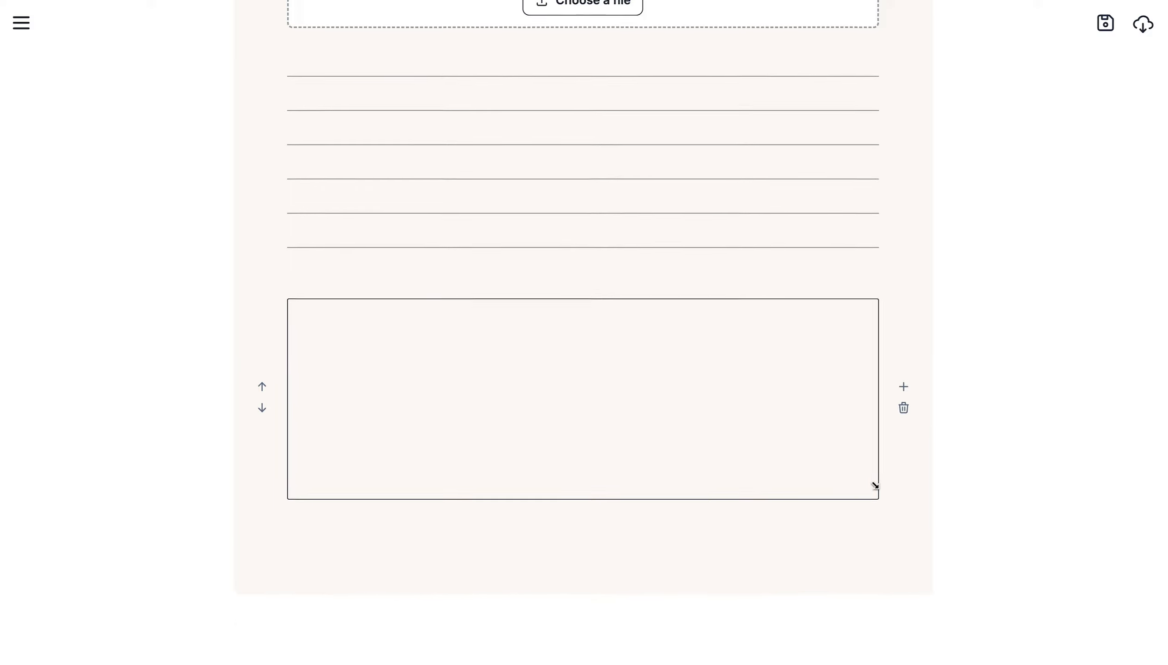
- Add an empty line below the blank space box and insert a Divider there
left_click(839, 517)
key("Return")
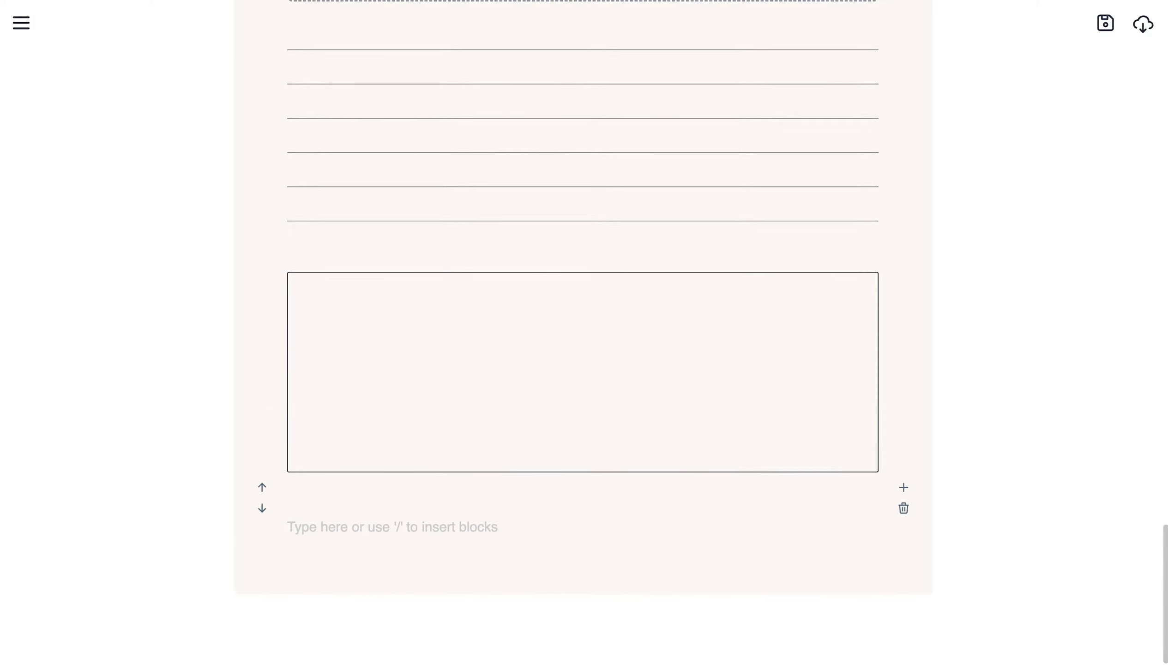
type("/")
scroll(694, 509, "down", 3)
scroll(417, 538, "down", 2)
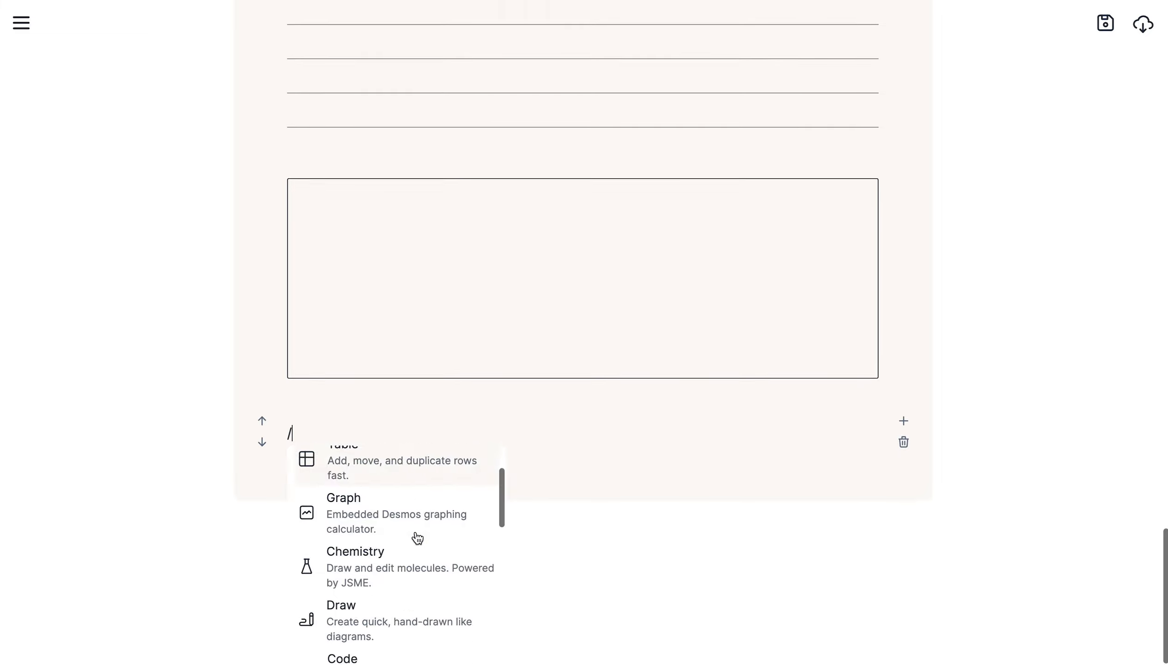
scroll(417, 538, "down", 5)
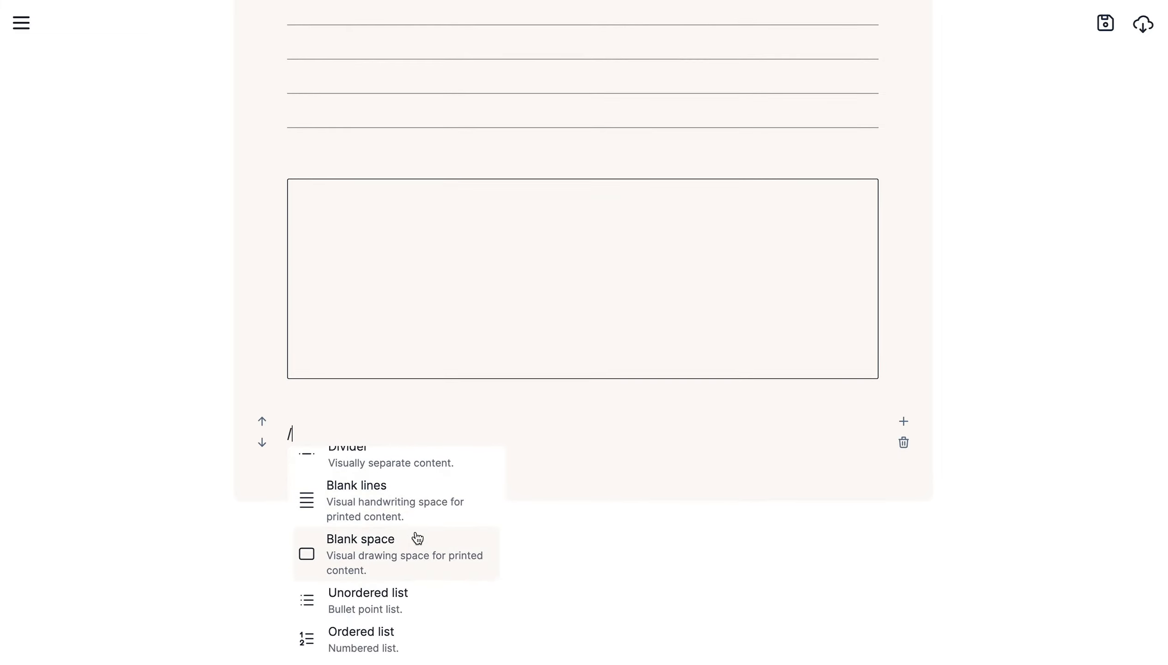
scroll(403, 604, "up", 3)
left_click(394, 581)
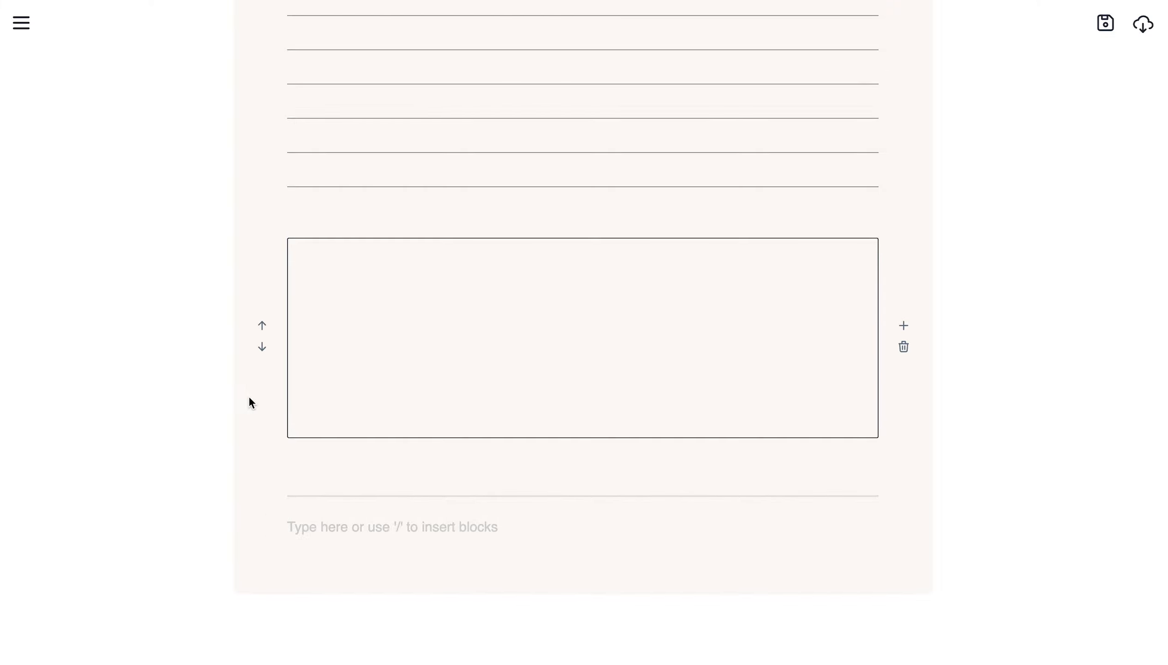
- Return to the top of the note, go to the home page and look through its recent documents, folders and files
scroll(144, 312, "up", 1)
scroll(145, 314, "up", 20)
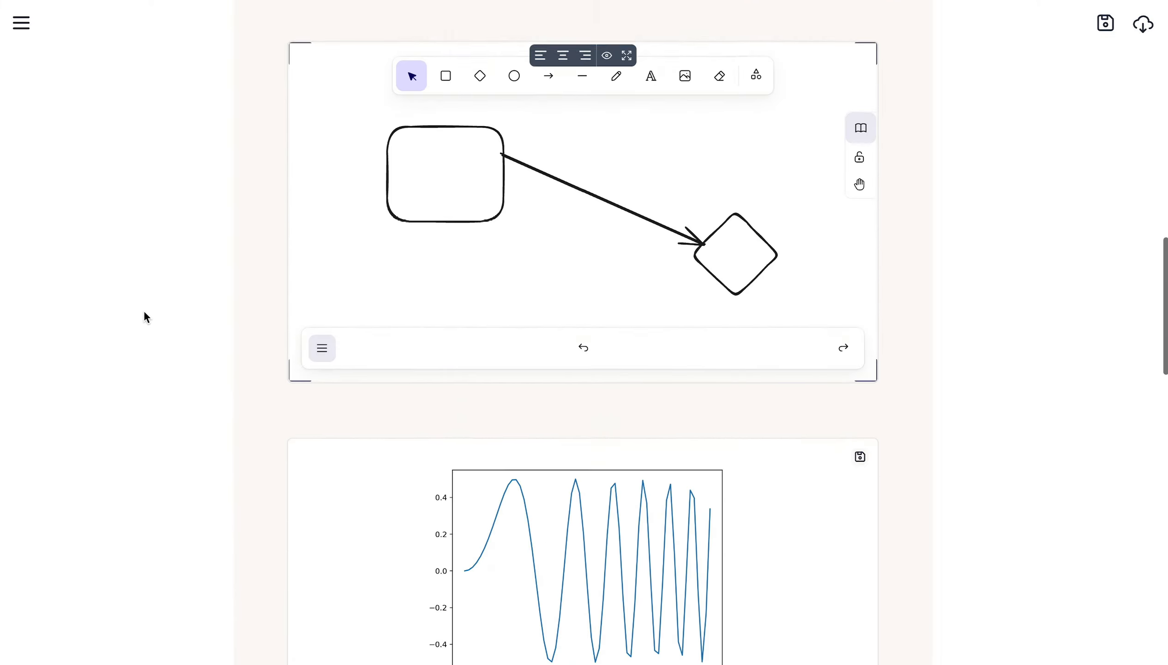
scroll(145, 313, "up", 3)
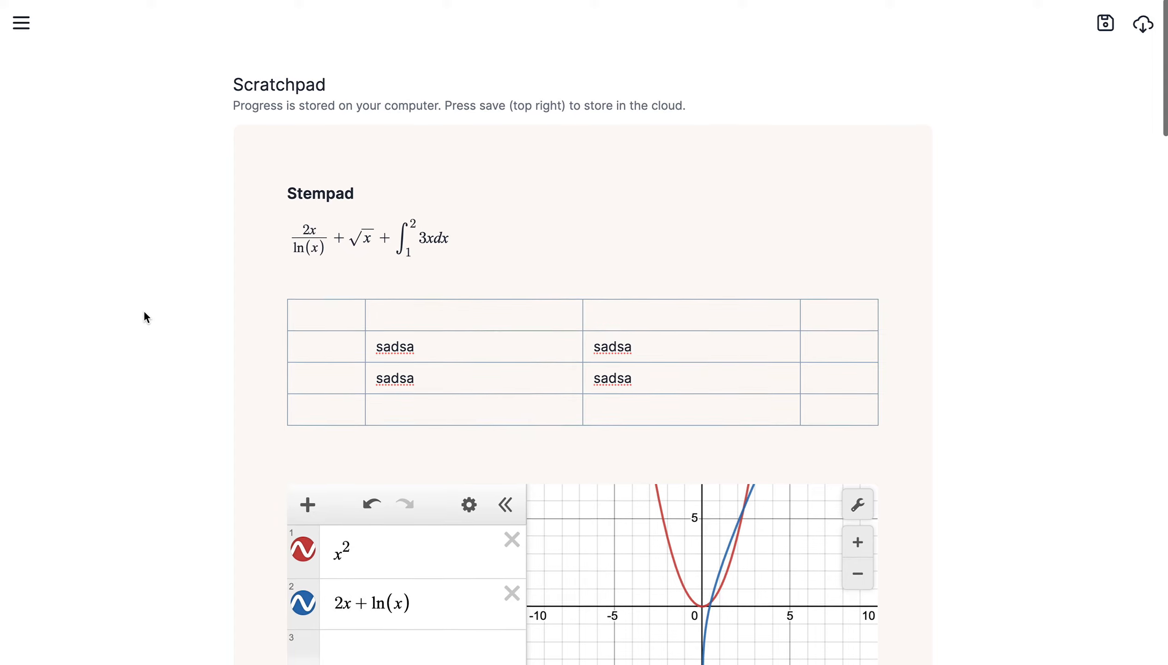
left_click(21, 22)
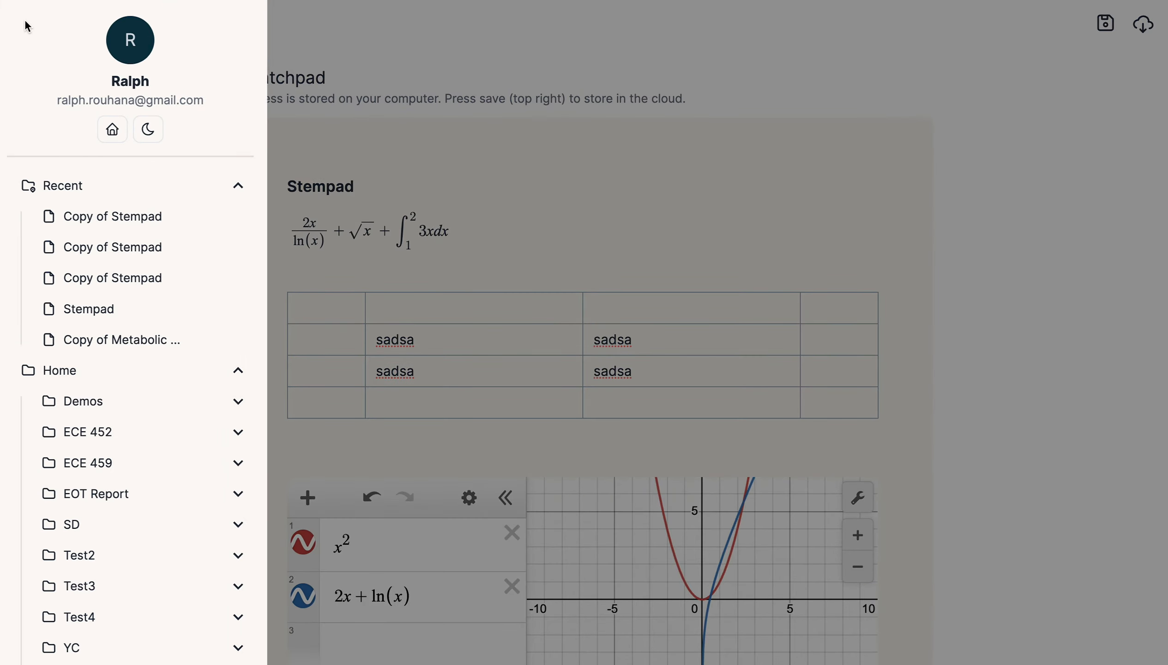
left_click(112, 129)
scroll(349, 111, "down", 15)
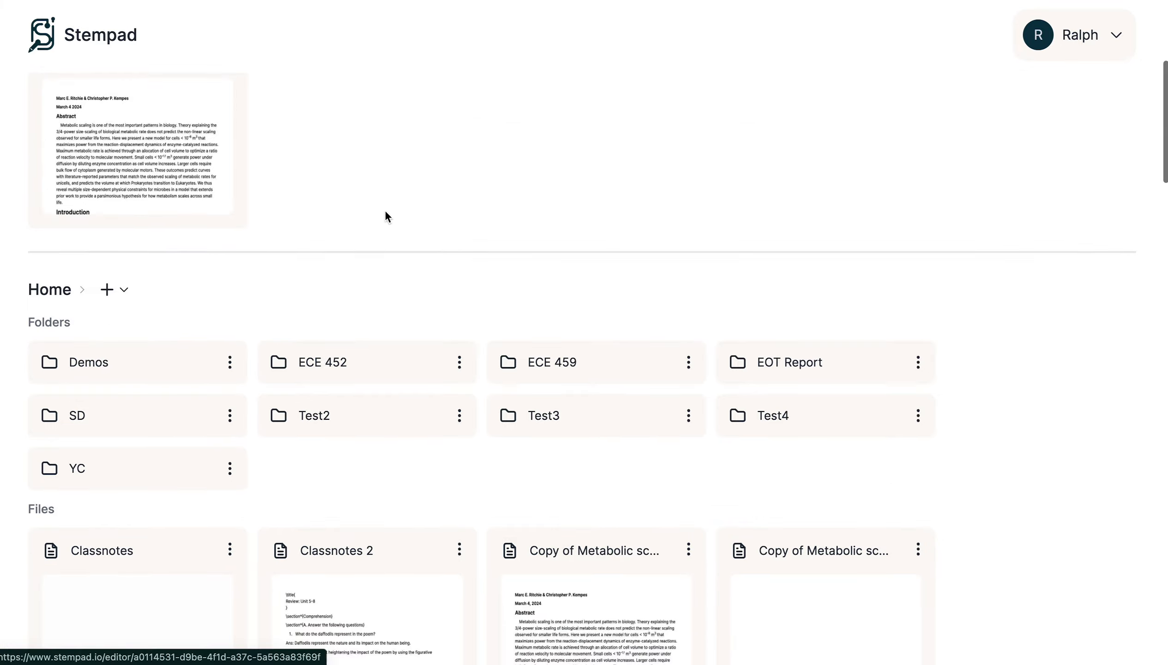
scroll(484, 181, "down", 10)
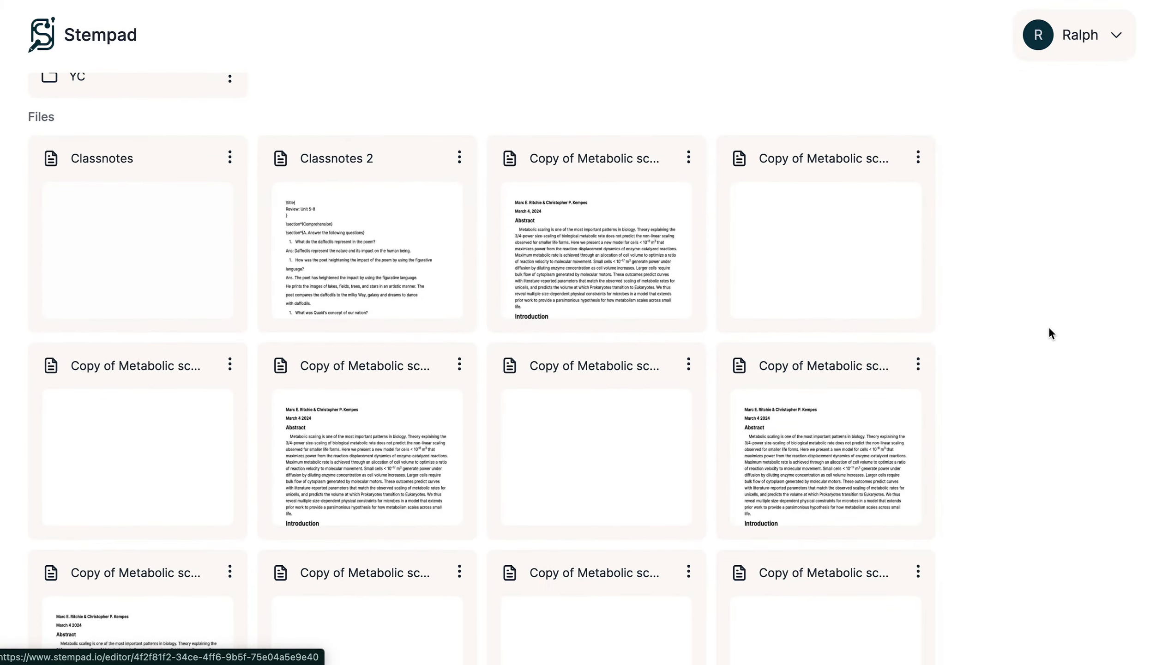
scroll(1049, 327, "up", 20)
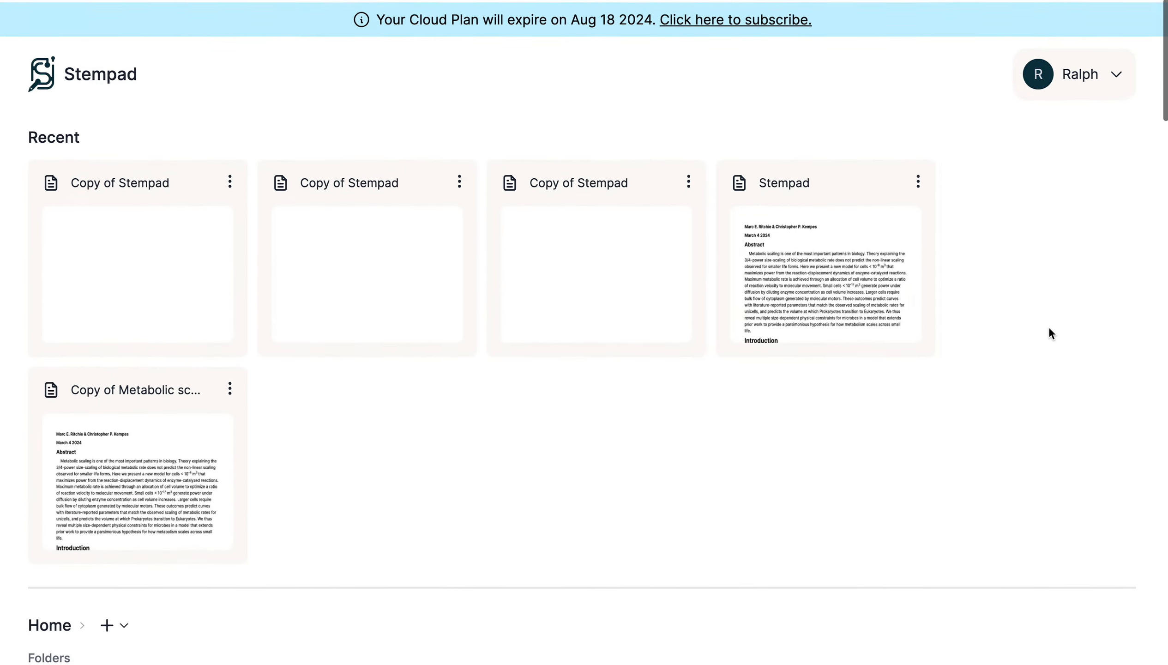